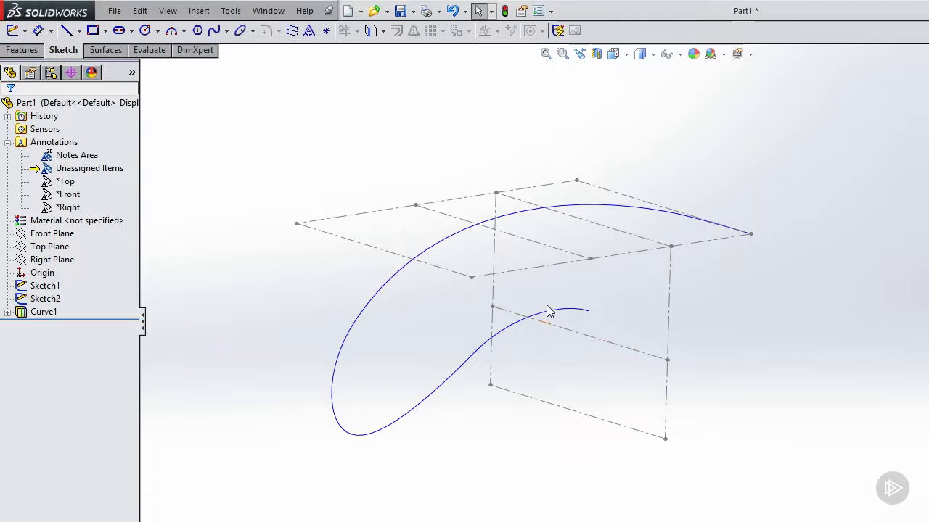
Sketch a style spline on the Right Plane, with four inner control vertices dipping between the two ends of the existing 3D curve.
{"action": "scroll", "coordinate": [545, 313], "scroll_direction": "down", "scroll_amount": 1}
{"action": "left_click", "coordinate": [228, 31]}
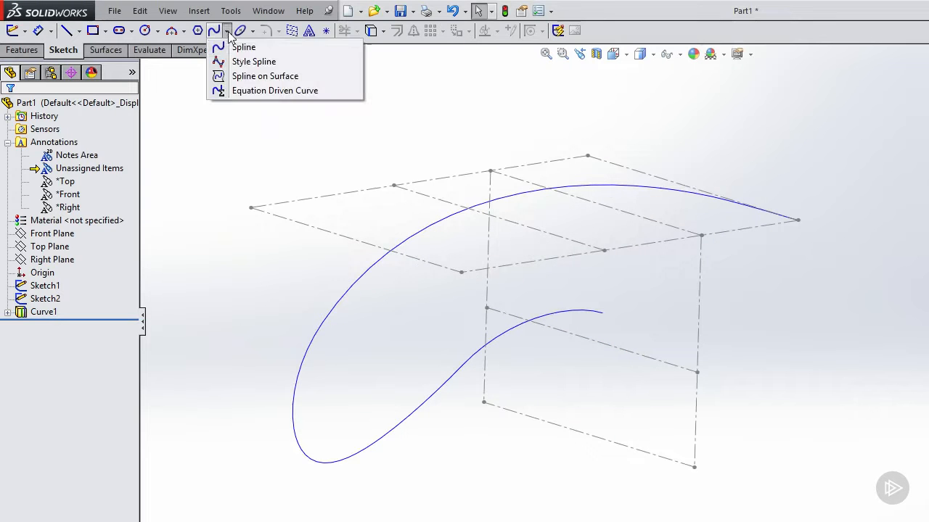
{"action": "left_click", "coordinate": [239, 67]}
{"action": "left_click", "coordinate": [178, 69]}
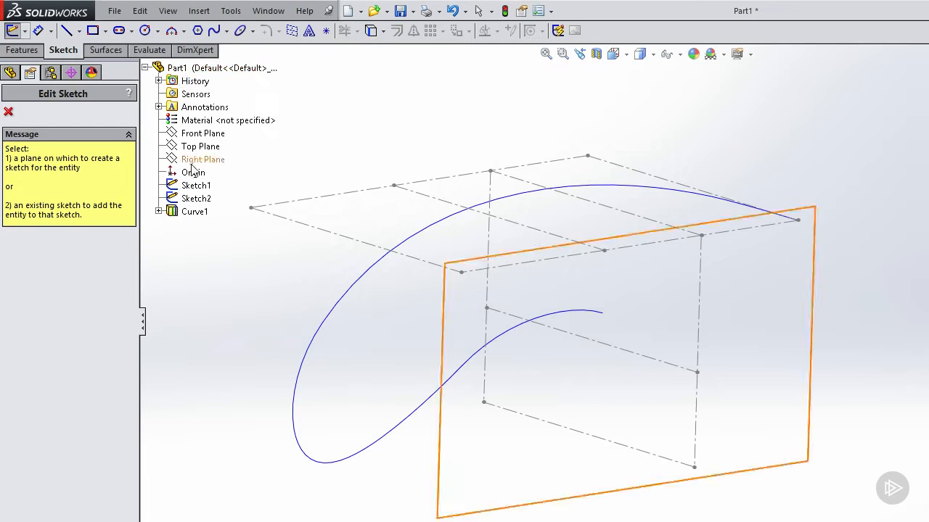
{"action": "left_click", "coordinate": [196, 161]}
{"action": "left_click", "coordinate": [795, 241]}
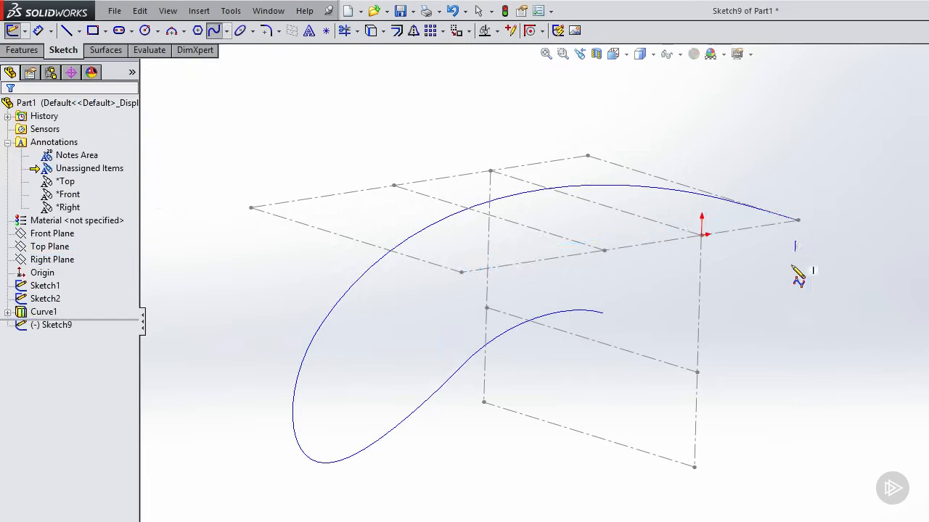
{"action": "left_click", "coordinate": [738, 411]}
{"action": "left_click", "coordinate": [669, 431]}
{"action": "left_click", "coordinate": [617, 388]}
{"action": "left_click", "coordinate": [603, 328]}
{"action": "right_click", "coordinate": [645, 307]}
{"action": "left_click", "coordinate": [684, 286]}
Reposition the style spline's four inner control vertices slightly to give the dip a fuller shape.
{"action": "mouse_move", "coordinate": [689, 286]}
{"action": "middle_mouse_down"}
{"action": "mouse_move", "coordinate": [730, 300]}
{"action": "mouse_move", "coordinate": [719, 275]}
{"action": "mouse_move", "coordinate": [668, 267]}
{"action": "mouse_move", "coordinate": [707, 276]}
{"action": "mouse_move", "coordinate": [789, 342]}
{"action": "middle_mouse_up"}
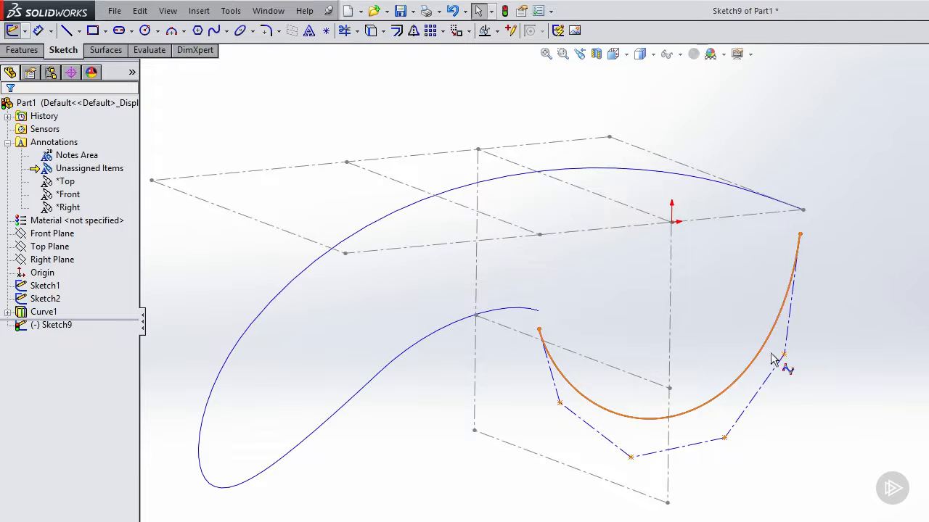
{"action": "left_click_drag", "start_coordinate": [784, 355], "coordinate": [789, 375]}
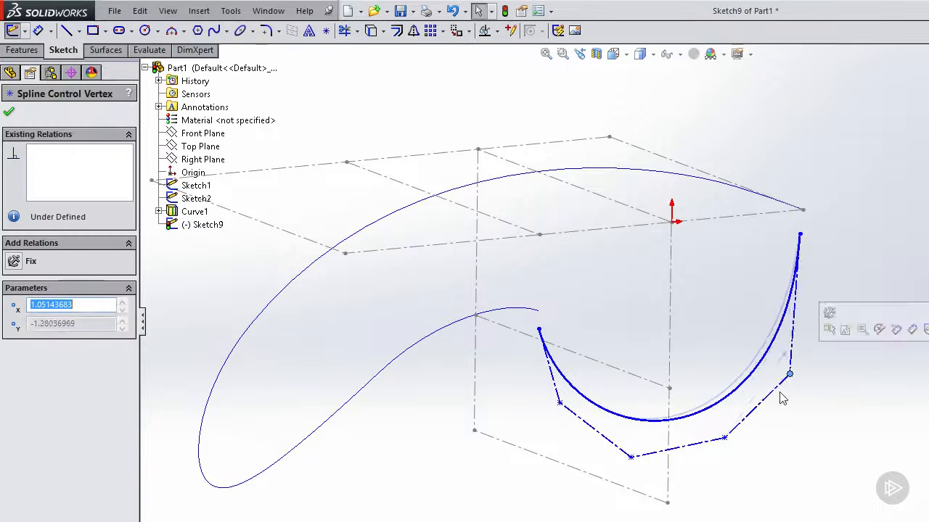
{"action": "mouse_move", "coordinate": [724, 438]}
{"action": "left_mouse_down"}
{"action": "mouse_move", "coordinate": [721, 477]}
{"action": "mouse_move", "coordinate": [728, 453]}
{"action": "left_mouse_up"}
{"action": "mouse_move", "coordinate": [631, 459]}
{"action": "left_mouse_down"}
{"action": "mouse_move", "coordinate": [612, 484]}
{"action": "mouse_move", "coordinate": [617, 460]}
{"action": "left_mouse_up"}
{"action": "mouse_move", "coordinate": [559, 404]}
{"action": "left_mouse_down"}
{"action": "mouse_move", "coordinate": [534, 427]}
{"action": "mouse_move", "coordinate": [566, 420]}
{"action": "left_mouse_up"}
Add a Pierce relation between the style spline's lower endpoint and the existing 3D curve.
{"action": "scroll", "coordinate": [554, 334], "scroll_direction": "down", "scroll_amount": 2}
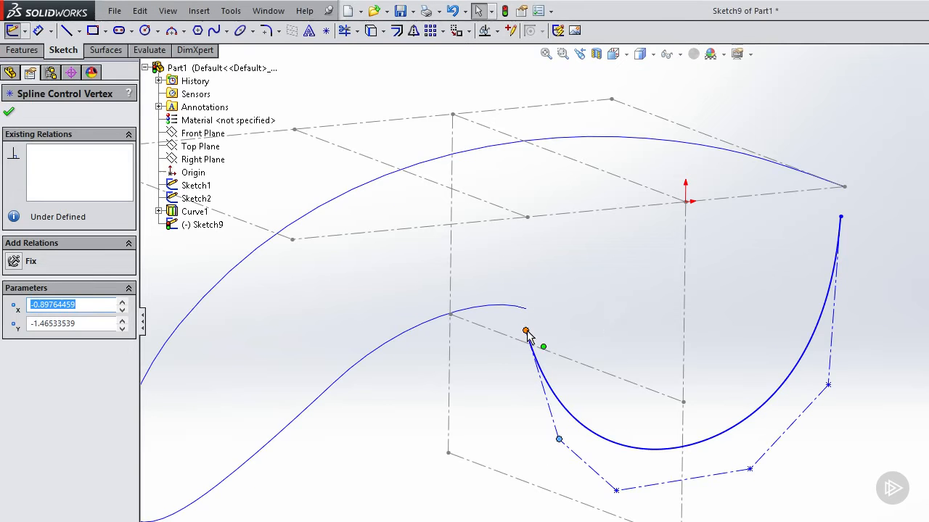
{"action": "left_click", "coordinate": [526, 331]}
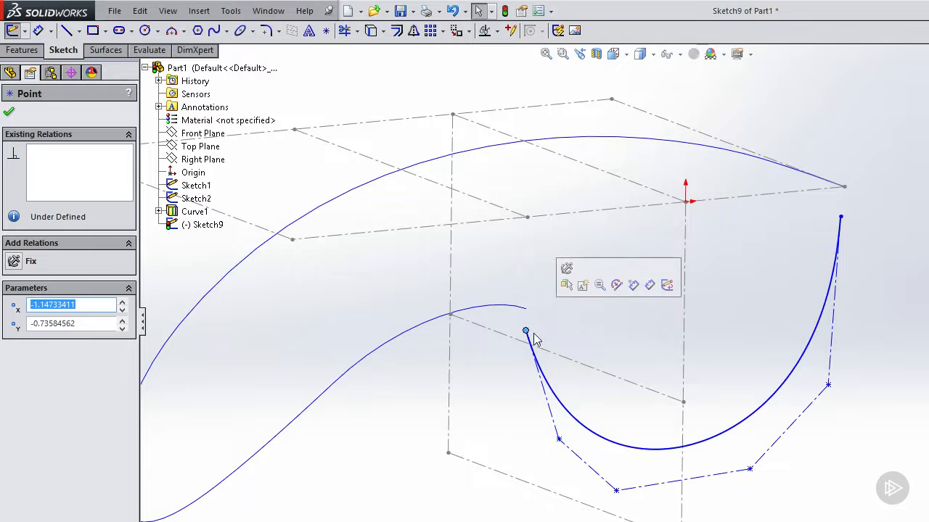
{"action": "left_click", "coordinate": [506, 309], "text": "ctrl"}
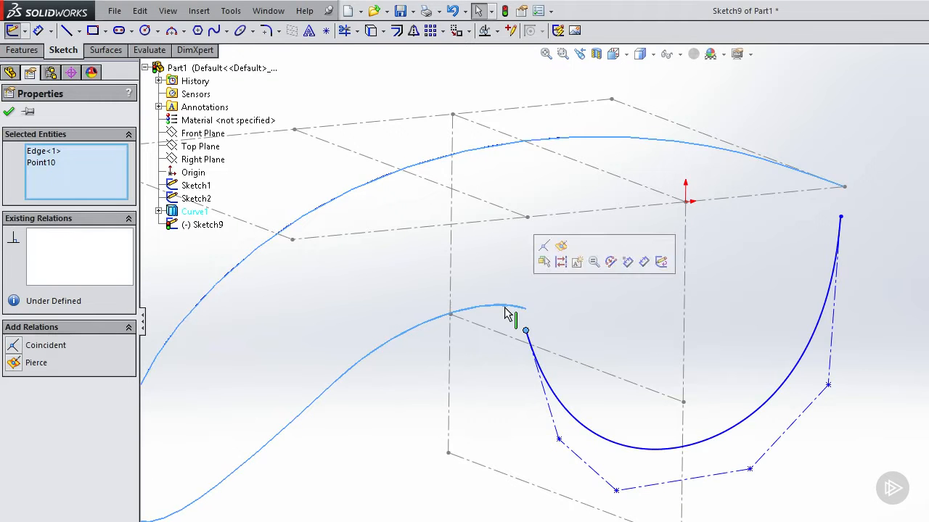
{"action": "left_click", "coordinate": [560, 245]}
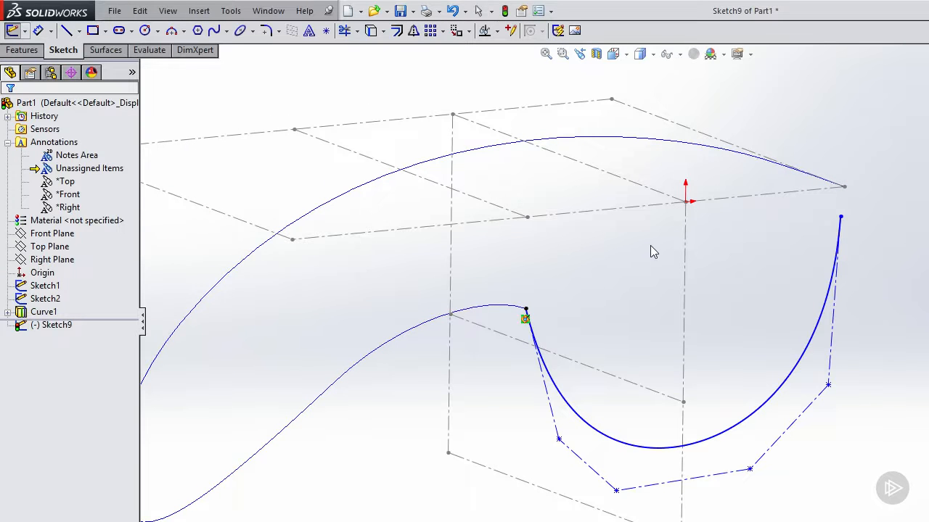
Add a Pierce relation between the style spline's upper endpoint and the existing 3D curve.
{"action": "middle_click_drag", "start_coordinate": [649, 245], "coordinate": [652, 259]}
{"action": "left_click", "coordinate": [841, 229]}
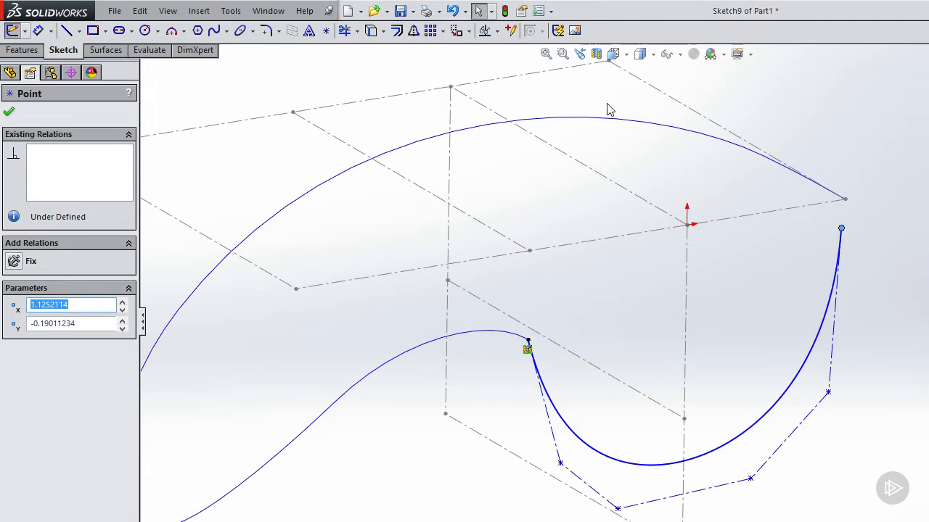
{"action": "left_click", "coordinate": [728, 143], "text": "ctrl"}
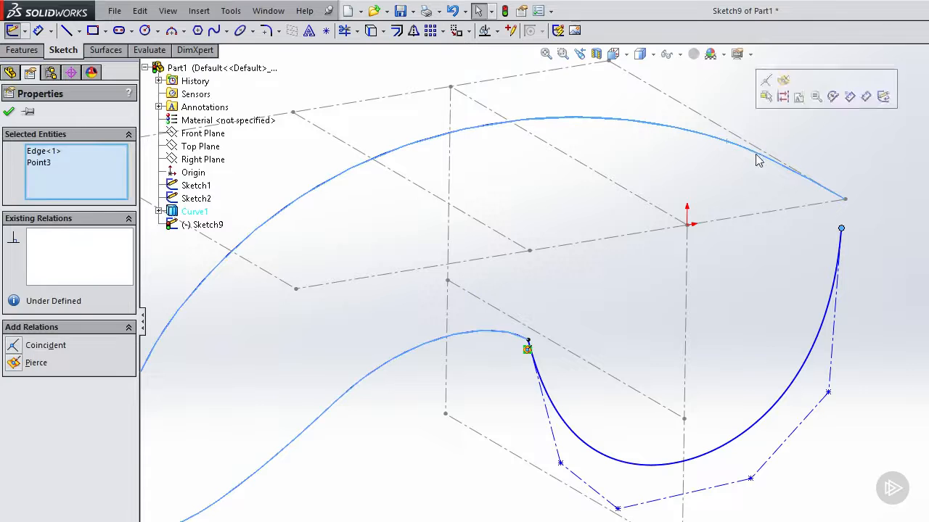
{"action": "left_click", "coordinate": [907, 227]}
{"action": "left_click", "coordinate": [840, 225]}
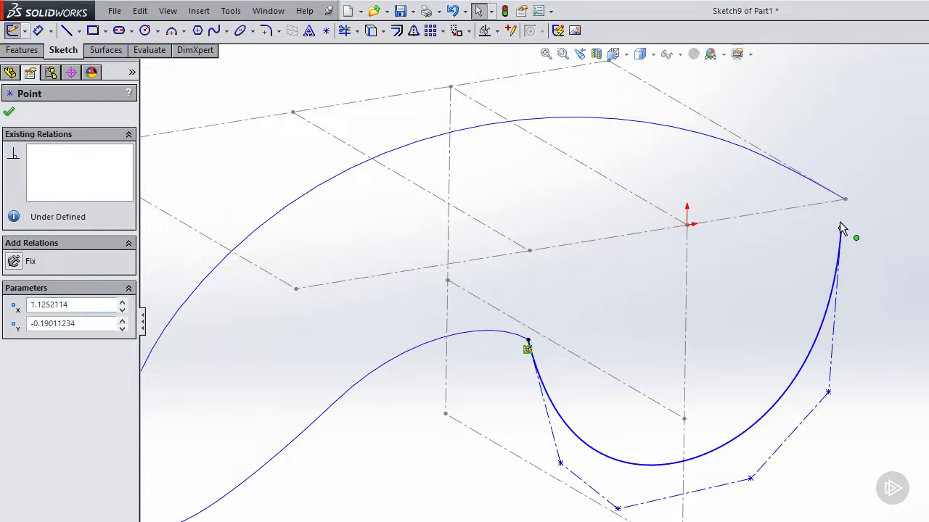
{"action": "left_click", "coordinate": [803, 184], "text": "ctrl"}
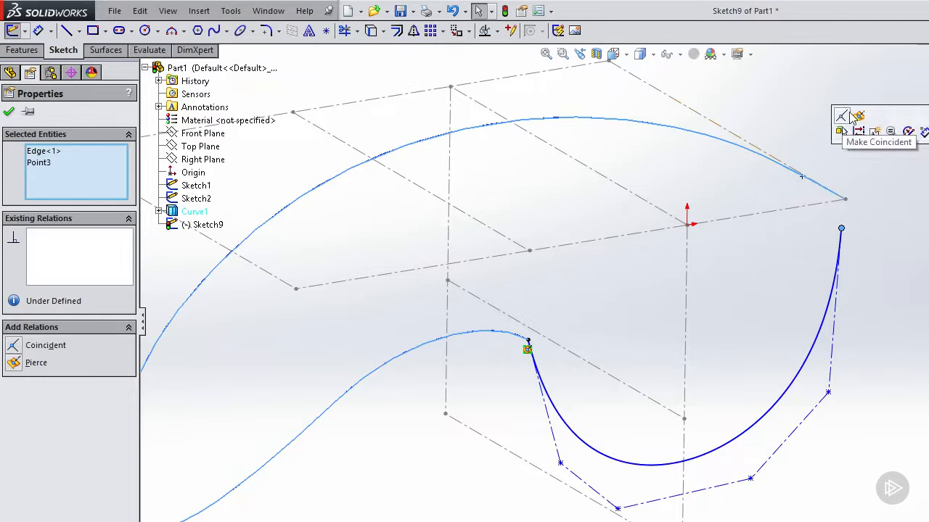
{"action": "left_click", "coordinate": [852, 127]}
Raise three of the spline's lower control vertices to make the dip shallower.
{"action": "mouse_move", "coordinate": [825, 358]}
{"action": "middle_mouse_down"}
{"action": "mouse_move", "coordinate": [827, 342]}
{"action": "mouse_move", "coordinate": [802, 332]}
{"action": "middle_mouse_up"}
{"action": "left_click_drag", "start_coordinate": [506, 433], "coordinate": [484, 381]}
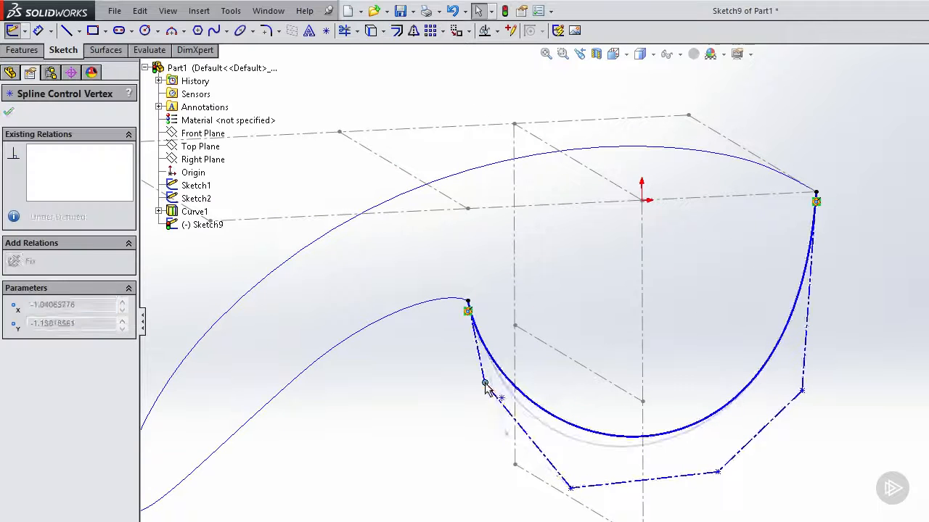
{"action": "left_click_drag", "start_coordinate": [570, 488], "coordinate": [594, 424]}
{"action": "left_click_drag", "start_coordinate": [722, 477], "coordinate": [744, 392]}
Make the style spline coincident with the near end point of Sketch2's middle construction line.
{"action": "scroll", "coordinate": [700, 402], "scroll_direction": "down", "scroll_amount": 2}
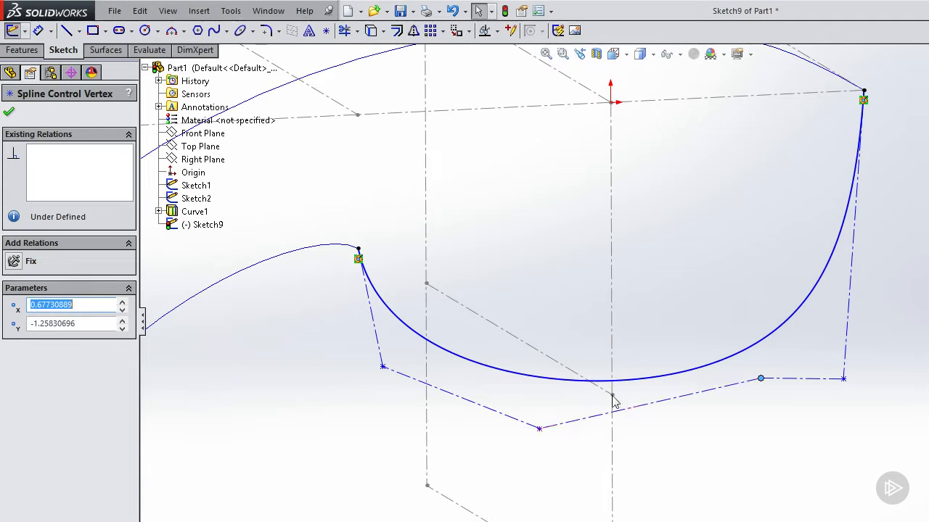
{"action": "left_click", "coordinate": [614, 394]}
{"action": "left_click", "coordinate": [632, 387], "text": "ctrl"}
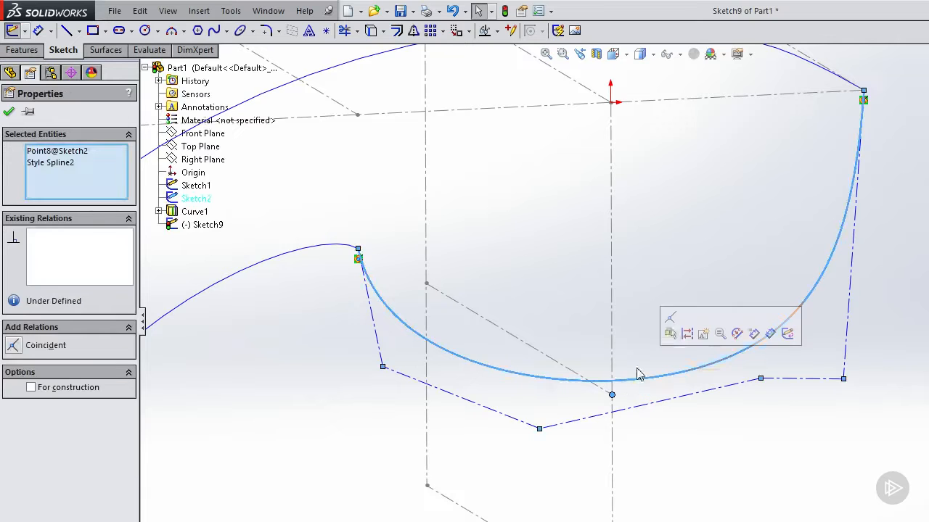
{"action": "left_click", "coordinate": [668, 316]}
{"action": "key", "text": "Escape"}
Rebalance the control vertices on both sides of the coincident point to smooth the spline.
{"action": "left_click_drag", "start_coordinate": [844, 379], "coordinate": [849, 262]}
{"action": "left_click_drag", "start_coordinate": [385, 372], "coordinate": [447, 371]}
{"action": "left_click_drag", "start_coordinate": [539, 451], "coordinate": [483, 456]}
{"action": "left_click_drag", "start_coordinate": [450, 373], "coordinate": [398, 377]}
Draw a centerline upward from the spline's upper endpoint in line with its control polygon, and delete the extra segment at its top.
{"action": "left_click", "coordinate": [79, 34]}
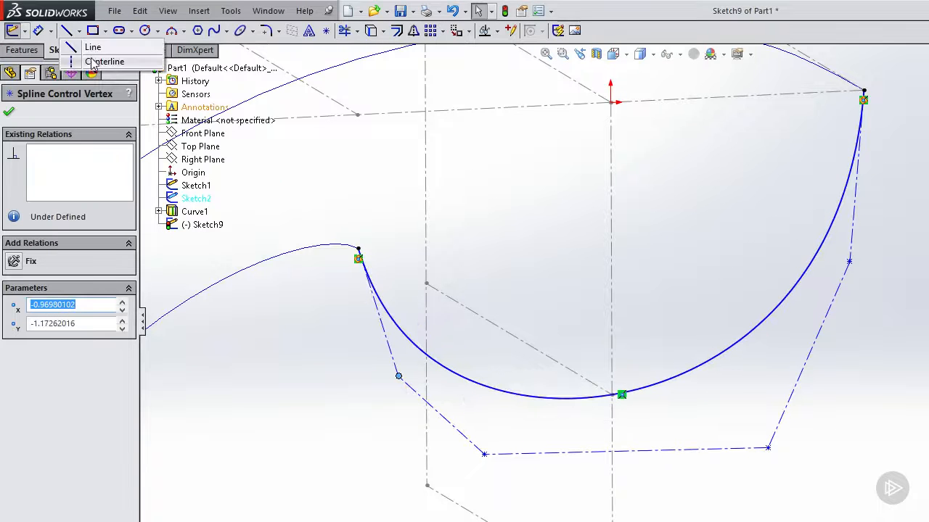
{"action": "left_click", "coordinate": [91, 61]}
{"action": "scroll", "coordinate": [565, 276], "scroll_direction": "up", "scroll_amount": 2}
{"action": "scroll", "coordinate": [738, 177], "scroll_direction": "down", "scroll_amount": 2}
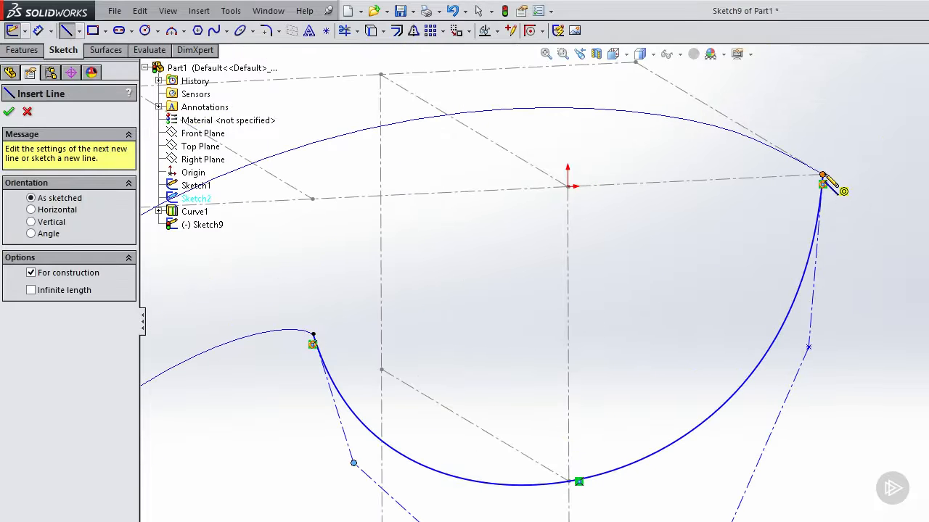
{"action": "left_click", "coordinate": [822, 177]}
{"action": "left_click", "coordinate": [830, 73]}
{"action": "left_click", "coordinate": [804, 82]}
{"action": "right_click", "coordinate": [851, 92]}
{"action": "left_click", "coordinate": [891, 107]}
{"action": "scroll", "coordinate": [834, 108], "scroll_direction": "down", "scroll_amount": 1}
{"action": "scroll", "coordinate": [835, 114], "scroll_direction": "down", "scroll_amount": 1}
{"action": "left_click", "coordinate": [789, 87]}
{"action": "key", "text": "Delete"}
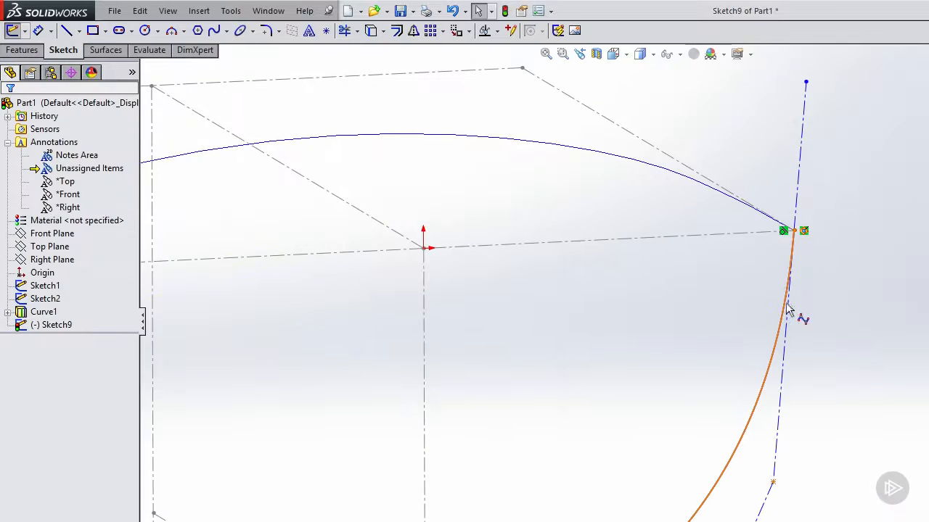
Draw a vertical centerline upward from the spline's upper endpoint, beside the slanted centerline.
{"action": "left_click", "coordinate": [78, 31]}
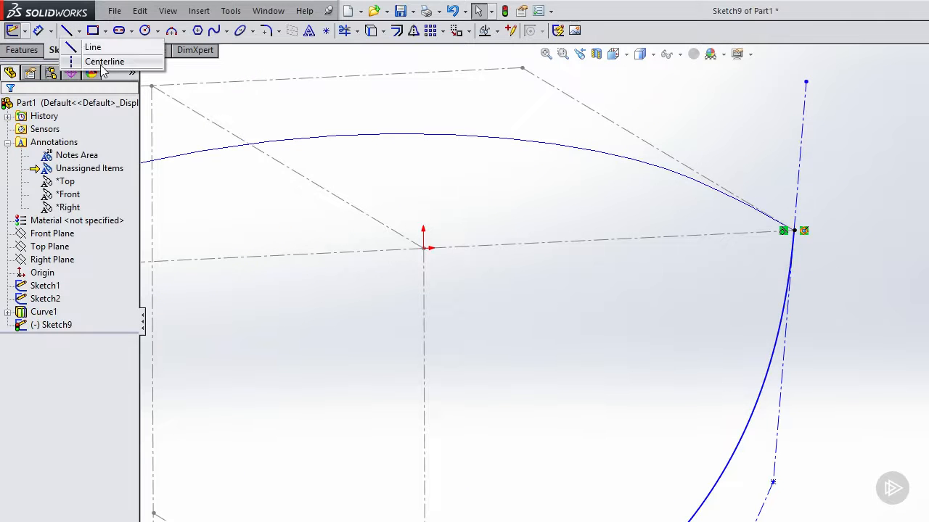
{"action": "left_click", "coordinate": [94, 62]}
{"action": "left_click", "coordinate": [793, 230]}
{"action": "left_click", "coordinate": [793, 83]}
{"action": "right_click", "coordinate": [862, 89]}
{"action": "left_click", "coordinate": [896, 94]}
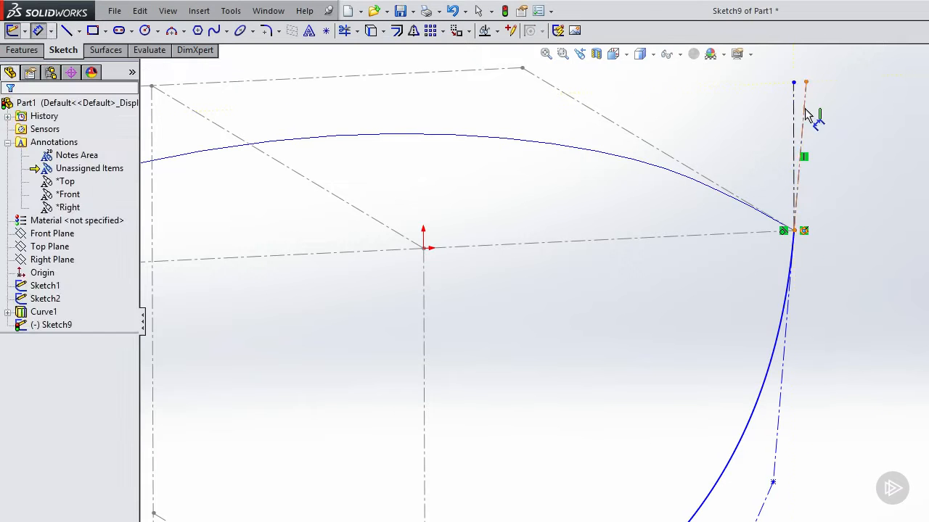
Dimension the angle between the vertical and slanted centerlines at the spline's upper endpoint as 3 degrees.
{"action": "left_click", "coordinate": [804, 111]}
{"action": "left_click", "coordinate": [794, 109]}
{"action": "left_click", "coordinate": [801, 108]}
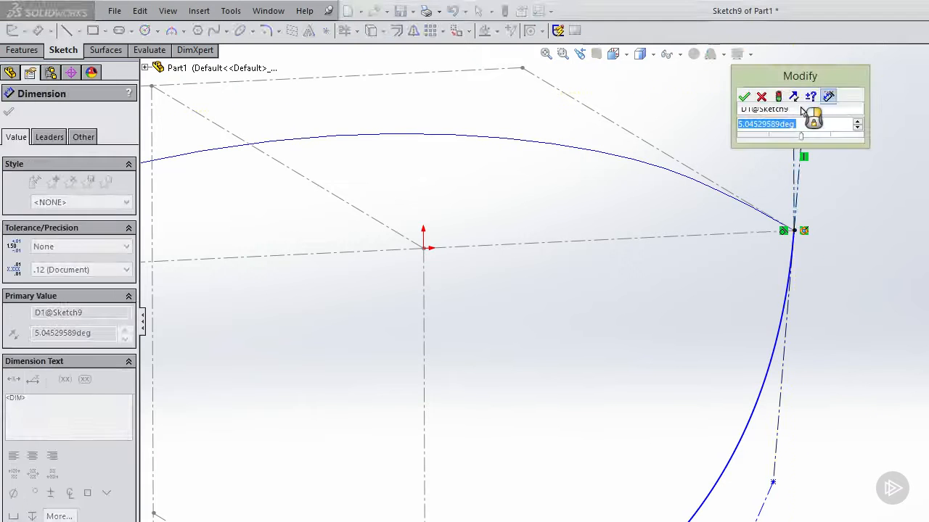
{"action": "type", "text": "3"}
{"action": "key", "text": "Return"}
{"action": "right_click", "coordinate": [819, 134]}
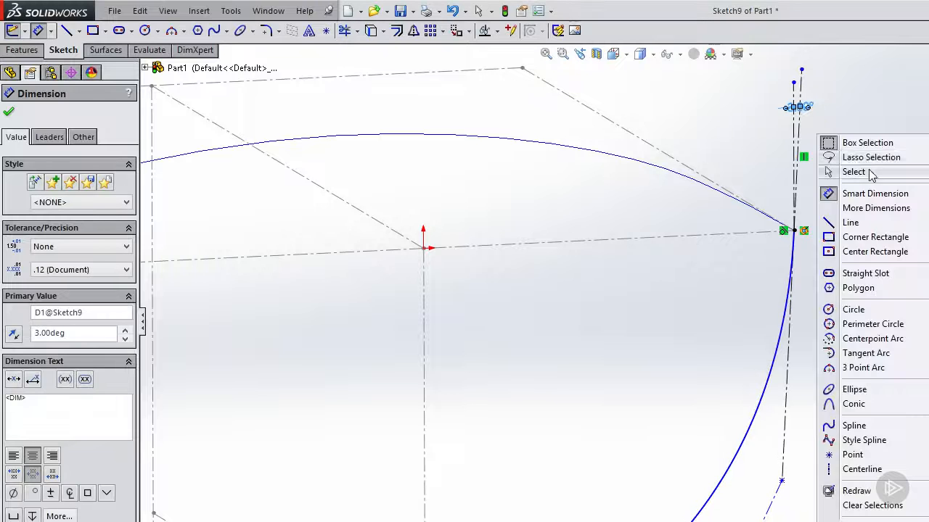
{"action": "left_click", "coordinate": [870, 175]}
Draw a slanted centerline in line with the control polygon and a vertical one at the spline's lower endpoint, deleting the horizontal line joining them.
{"action": "scroll", "coordinate": [632, 316], "scroll_direction": "up", "scroll_amount": 5}
{"action": "scroll", "coordinate": [428, 408], "scroll_direction": "down", "scroll_amount": 5}
{"action": "left_click", "coordinate": [78, 30]}
{"action": "left_click", "coordinate": [98, 64]}
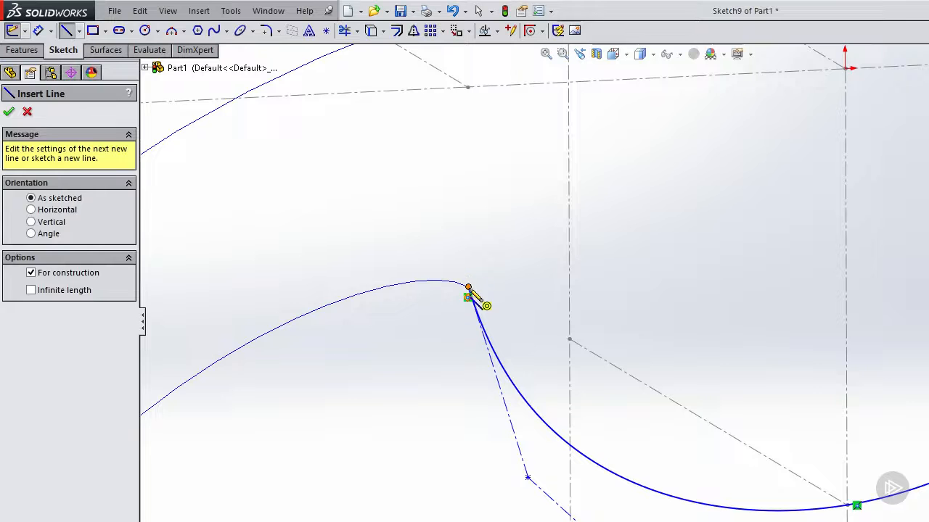
{"action": "left_click", "coordinate": [468, 289]}
{"action": "left_click", "coordinate": [420, 136]}
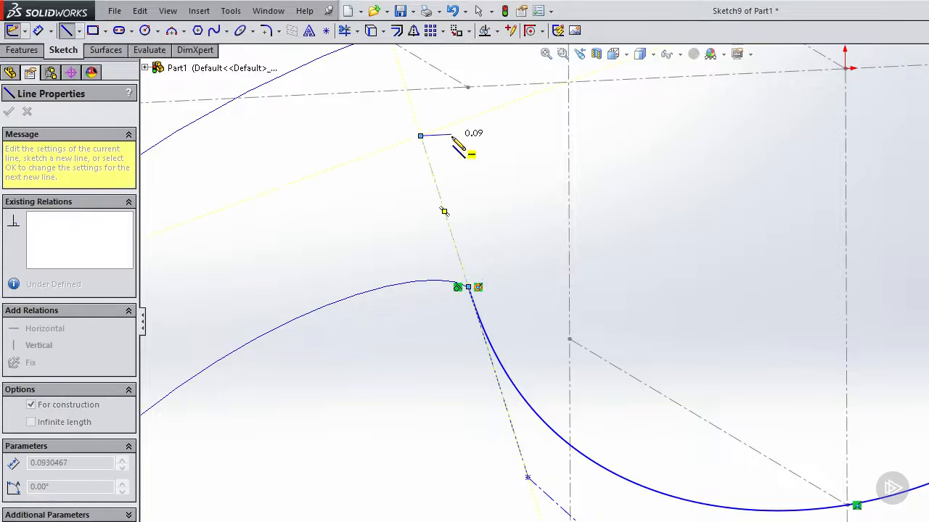
{"action": "left_click", "coordinate": [468, 135]}
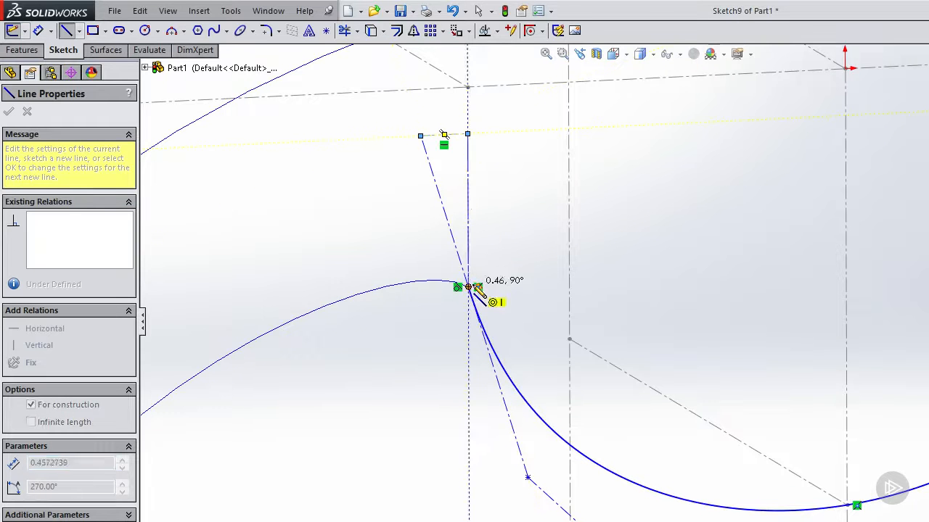
{"action": "right_click", "coordinate": [494, 216]}
{"action": "left_click", "coordinate": [533, 227]}
{"action": "left_click", "coordinate": [452, 136]}
{"action": "key", "text": "Delete"}
Dimension the angle between the two centerlines at the spline's lower endpoint as 10 degrees.
{"action": "left_click", "coordinate": [37, 31]}
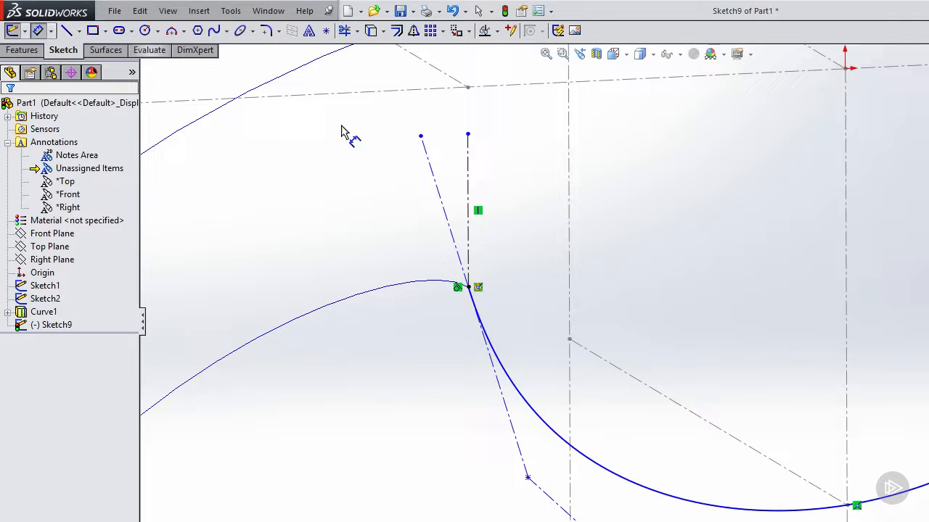
{"action": "left_click", "coordinate": [457, 165]}
{"action": "left_click", "coordinate": [430, 170]}
{"action": "left_click", "coordinate": [448, 173]}
{"action": "type", "text": "10"}
{"action": "key", "text": "Return"}
{"action": "right_click", "coordinate": [641, 185]}
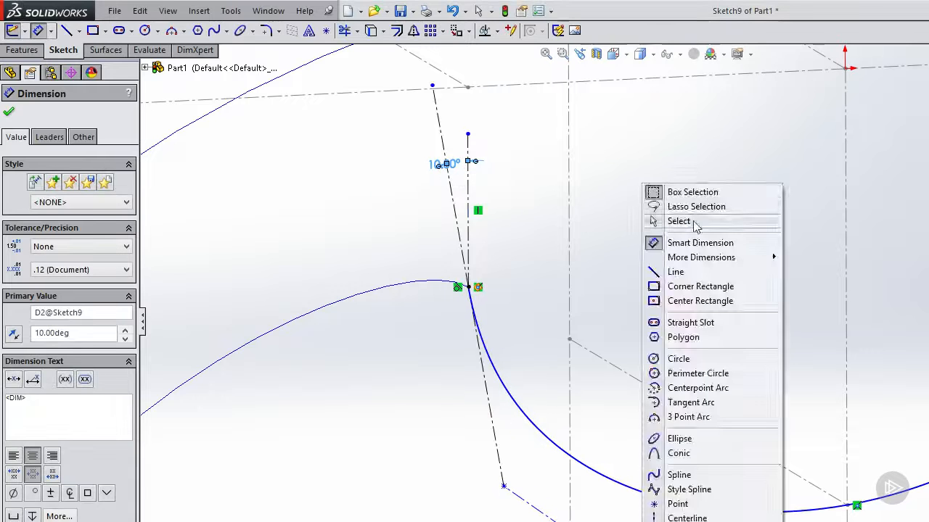
{"action": "left_click", "coordinate": [686, 222]}
Fine-tune the four inner control vertices of the angle-constrained spline into an evenly rounded dip.
{"action": "scroll", "coordinate": [815, 324], "scroll_direction": "up", "scroll_amount": 5}
{"action": "mouse_move", "coordinate": [813, 323]}
{"action": "middle_mouse_down"}
{"action": "mouse_move", "coordinate": [798, 299]}
{"action": "mouse_move", "coordinate": [806, 312]}
{"action": "middle_mouse_up"}
{"action": "left_click_drag", "start_coordinate": [854, 308], "coordinate": [854, 280]}
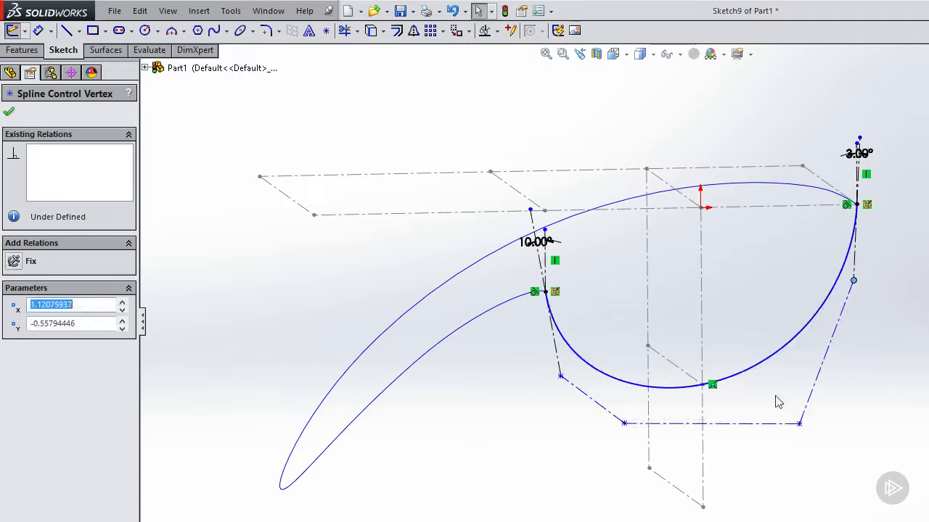
{"action": "left_click_drag", "start_coordinate": [624, 425], "coordinate": [620, 409]}
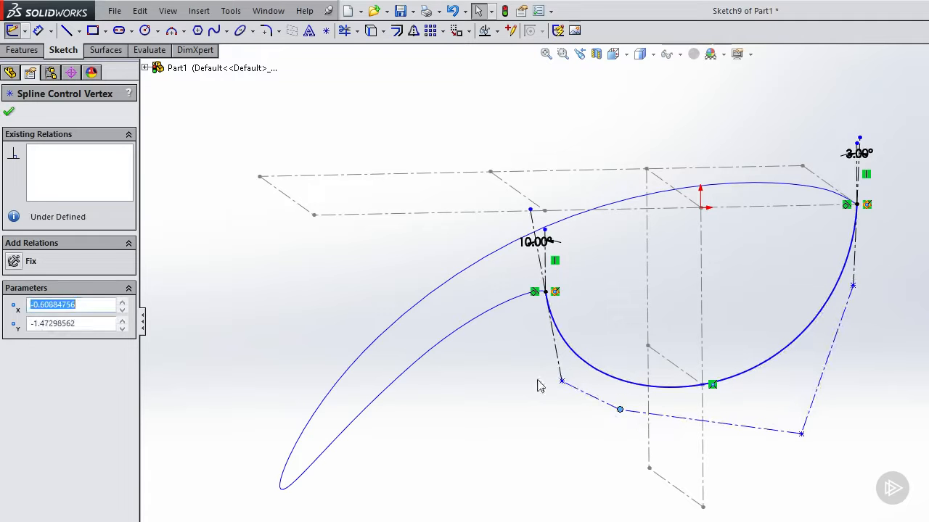
{"action": "left_click_drag", "start_coordinate": [560, 384], "coordinate": [556, 355]}
{"action": "mouse_move", "coordinate": [802, 440]}
{"action": "left_mouse_down"}
{"action": "mouse_move", "coordinate": [817, 423]}
{"action": "mouse_move", "coordinate": [807, 432]}
{"action": "left_mouse_up"}
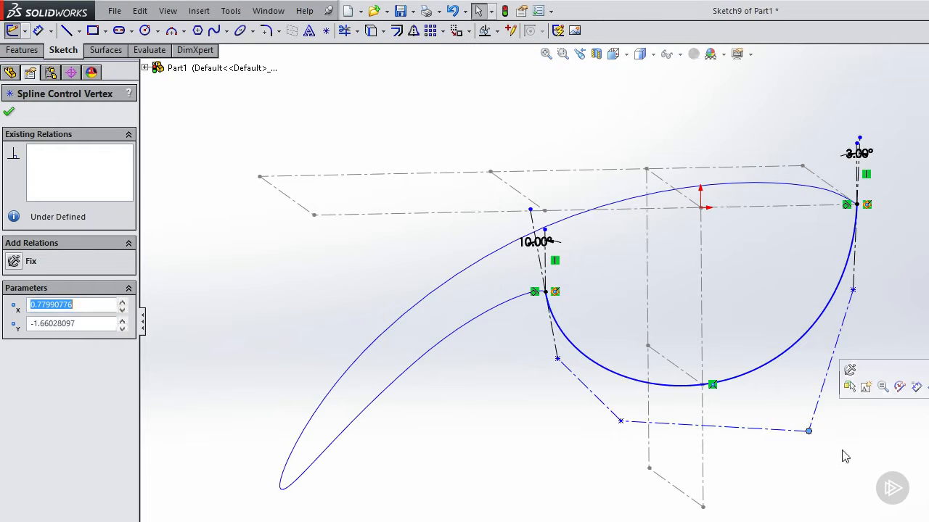
Finish the style spline sketch and clear the selection.
{"action": "left_click", "coordinate": [767, 321]}
{"action": "mouse_move", "coordinate": [767, 321]}
{"action": "middle_mouse_down"}
{"action": "mouse_move", "coordinate": [813, 316]}
{"action": "mouse_move", "coordinate": [740, 392]}
{"action": "middle_mouse_up"}
{"action": "double_click", "coordinate": [687, 280]}
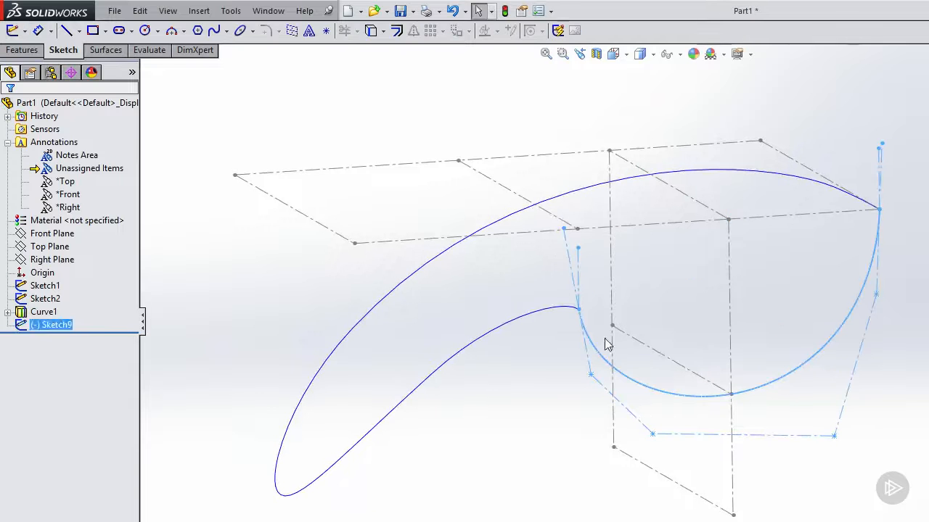
{"action": "left_click", "coordinate": [542, 370]}
Set the view to Right and start a centerline in a new sketch on the Right Plane.
{"action": "scroll", "coordinate": [565, 312], "scroll_direction": "up", "scroll_amount": 3}
{"action": "mouse_move", "coordinate": [580, 256]}
{"action": "middle_mouse_down"}
{"action": "mouse_move", "coordinate": [608, 266]}
{"action": "mouse_move", "coordinate": [602, 303]}
{"action": "middle_mouse_up"}
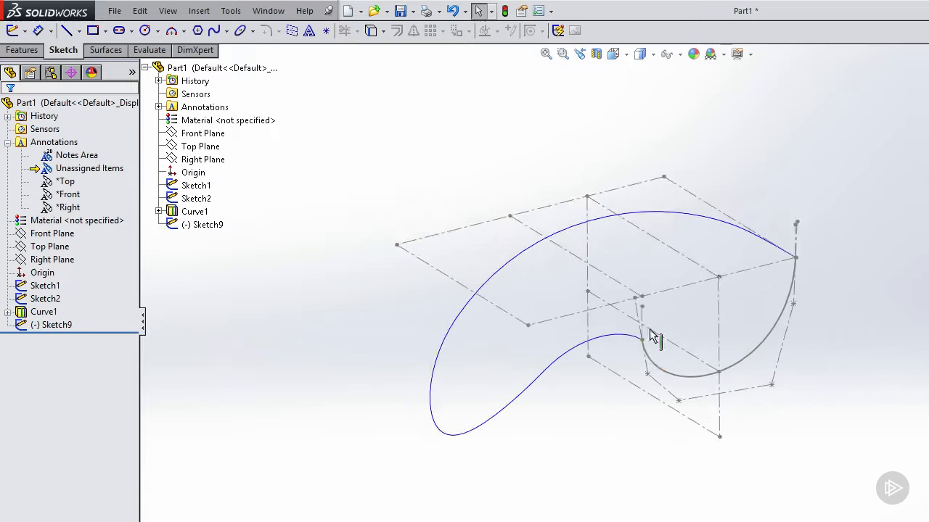
{"action": "scroll", "coordinate": [667, 333], "scroll_direction": "down", "scroll_amount": 3}
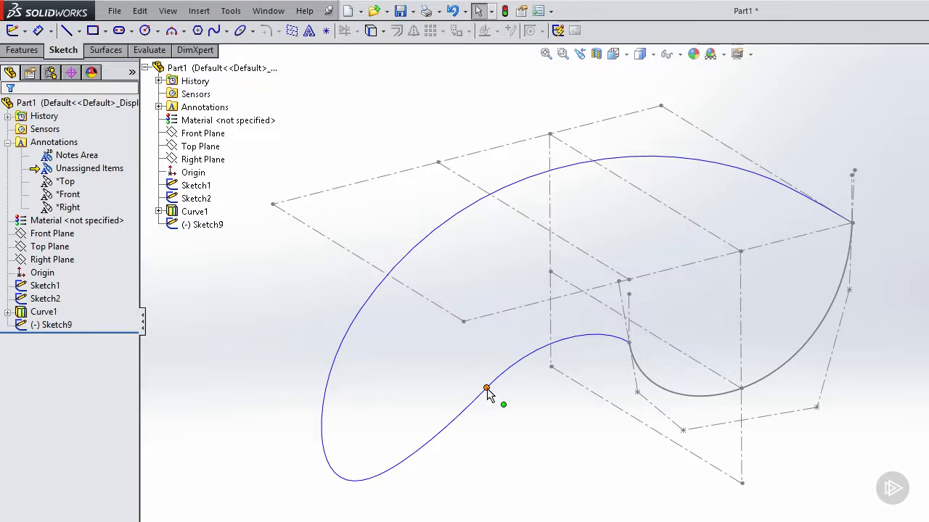
{"action": "key", "text": "space"}
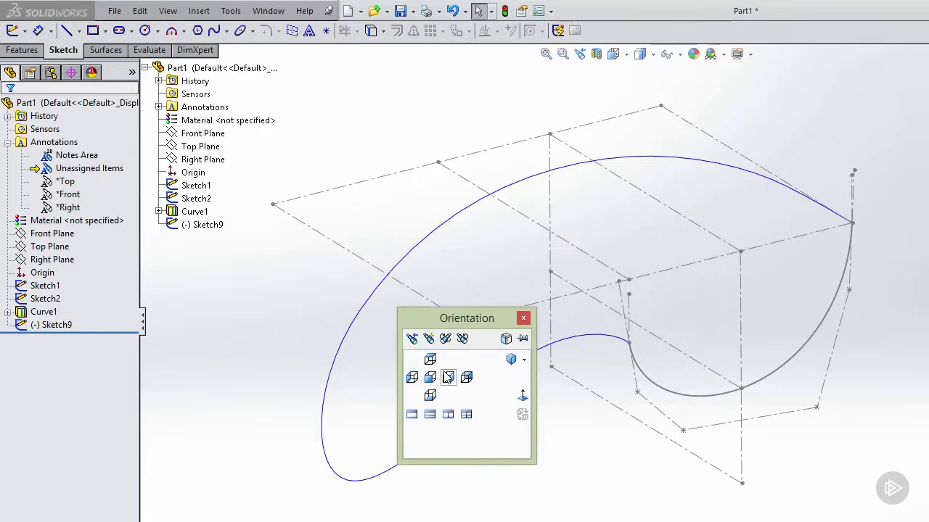
{"action": "left_click", "coordinate": [448, 379]}
{"action": "left_click", "coordinate": [79, 31]}
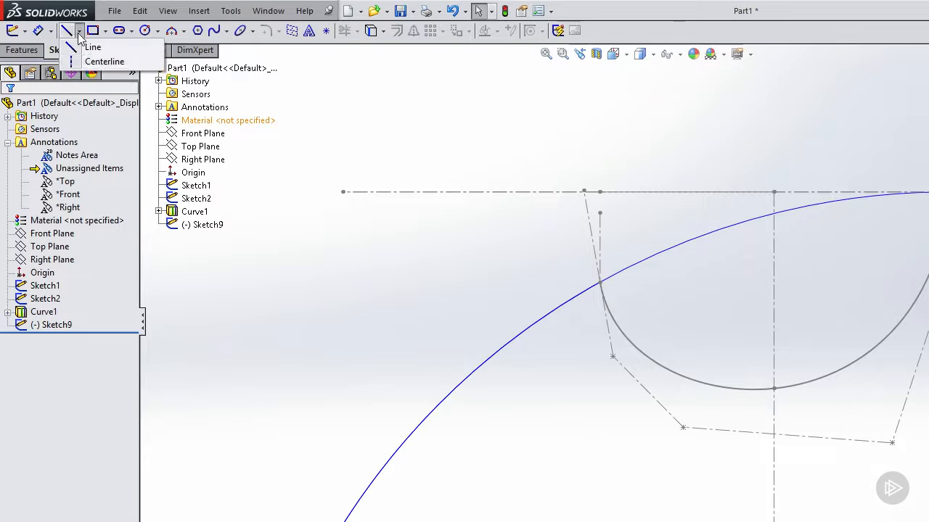
{"action": "left_click", "coordinate": [95, 63]}
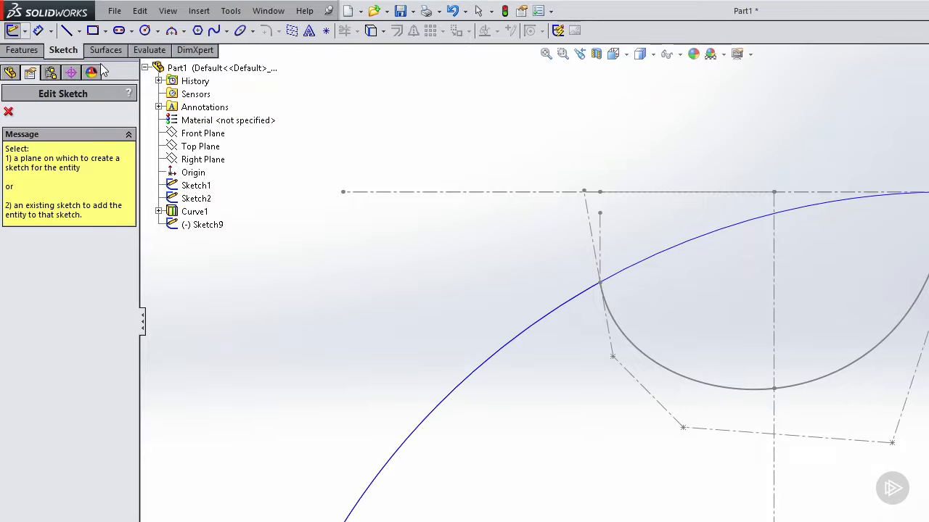
{"action": "left_click", "coordinate": [209, 167]}
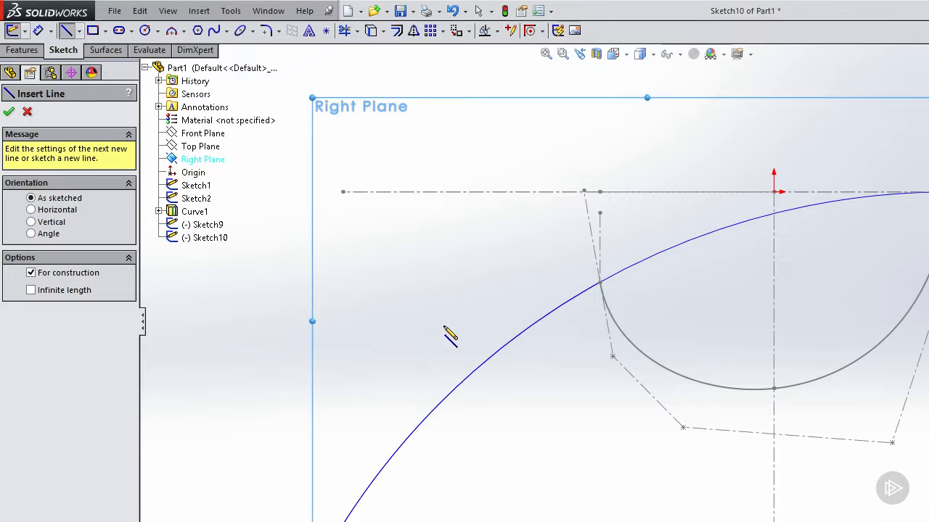
Draw a slanted centerline about 0.94 in long across the 3D curve, beyond the style spline's lower endpoint.
{"action": "left_click", "coordinate": [422, 313]}
{"action": "left_click", "coordinate": [528, 410]}
{"action": "right_click", "coordinate": [495, 309]}
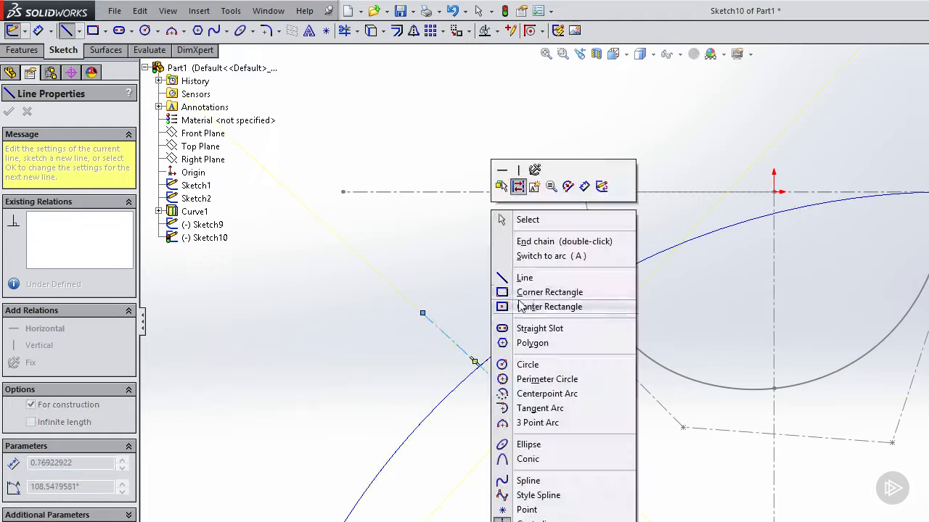
{"action": "left_click", "coordinate": [545, 243]}
{"action": "key", "text": "Escape"}
{"action": "scroll", "coordinate": [501, 354], "scroll_direction": "down", "scroll_amount": 3}
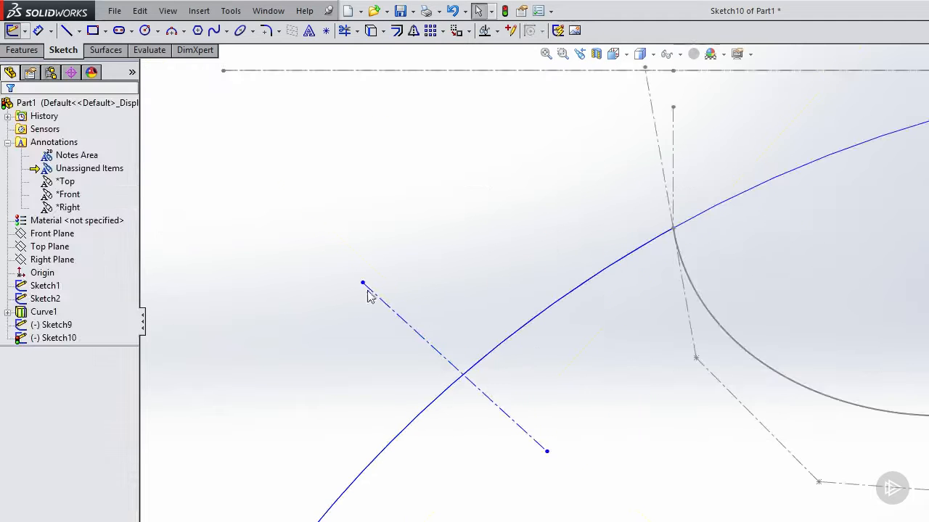
Make the slanted centerline's midpoint coincident with the 3D curve, trying a Pierce relation first and undoing it.
{"action": "right_click", "coordinate": [447, 363]}
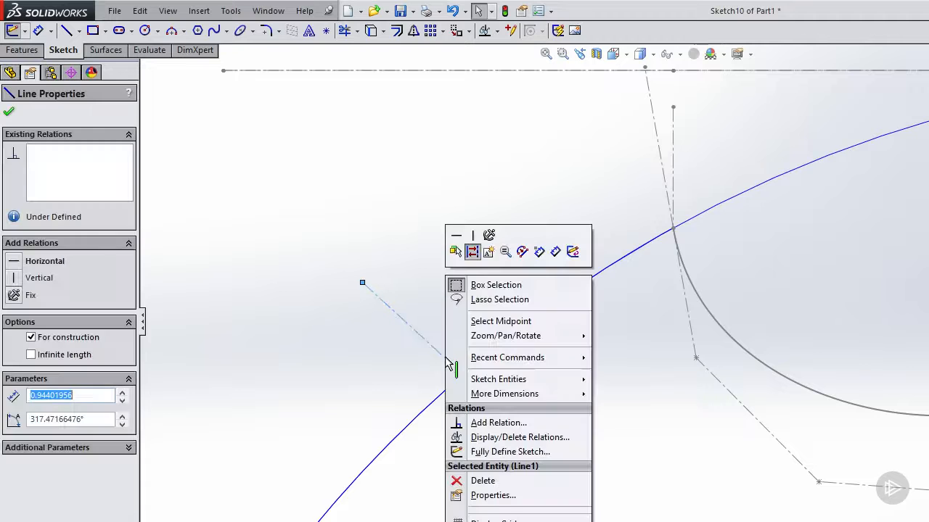
{"action": "left_click", "coordinate": [501, 321]}
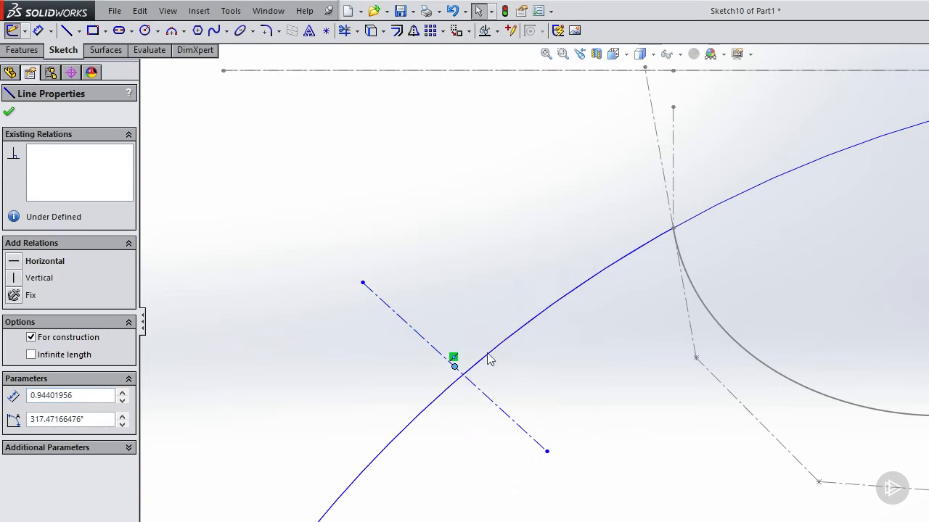
{"action": "left_click", "coordinate": [472, 367], "text": "ctrl"}
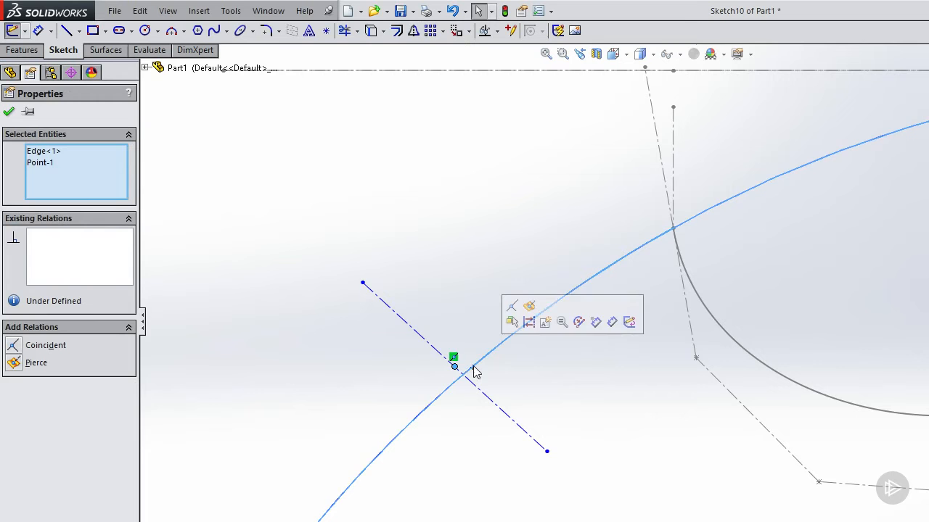
{"action": "left_click", "coordinate": [529, 307]}
{"action": "key", "text": "ctrl+z"}
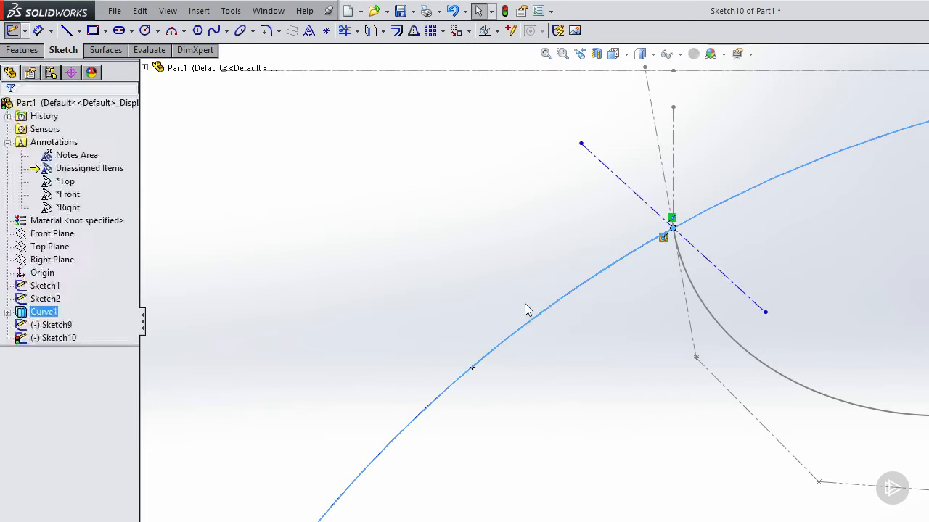
{"action": "key", "text": "ctrl+y"}
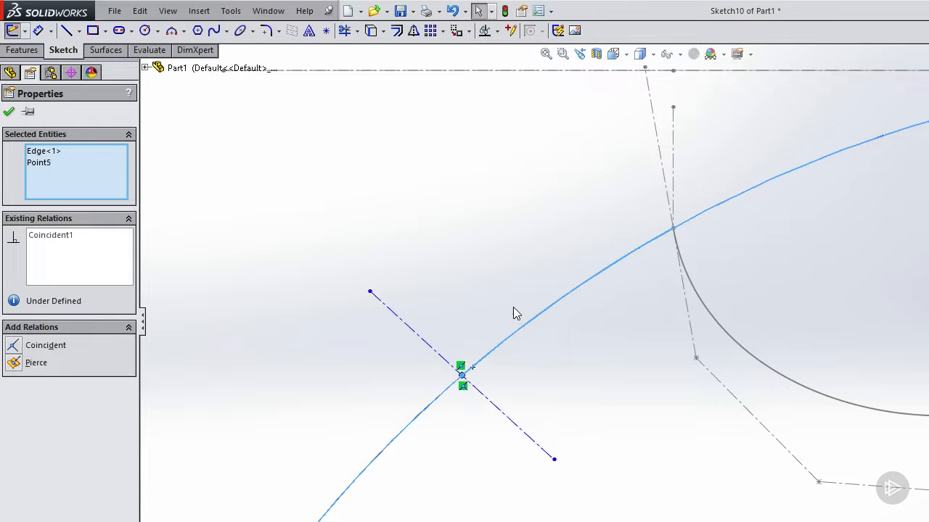
{"action": "left_click", "coordinate": [530, 378]}
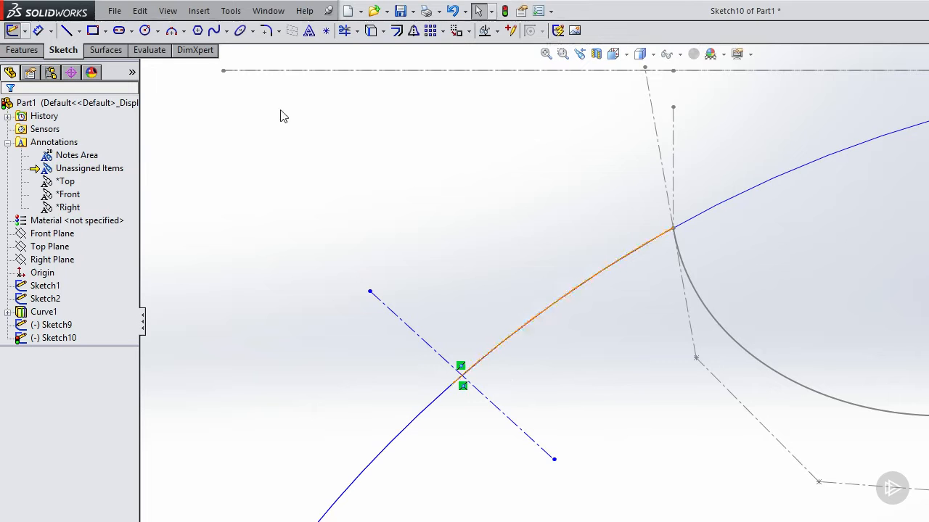
Draw a second centerline about 0.7 in long from the slanted centerline's midpoint down along the 3D curve.
{"action": "left_click", "coordinate": [79, 31]}
{"action": "left_click", "coordinate": [93, 60]}
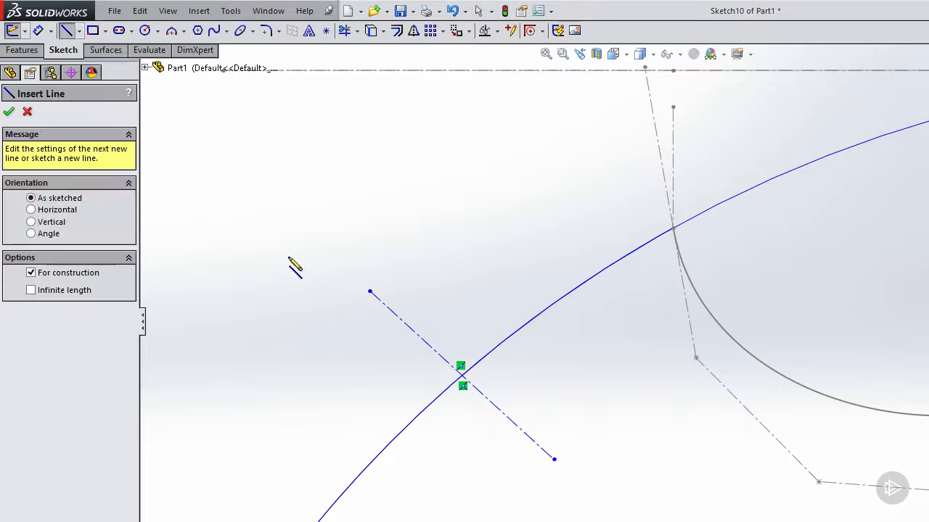
{"action": "left_click", "coordinate": [462, 376]}
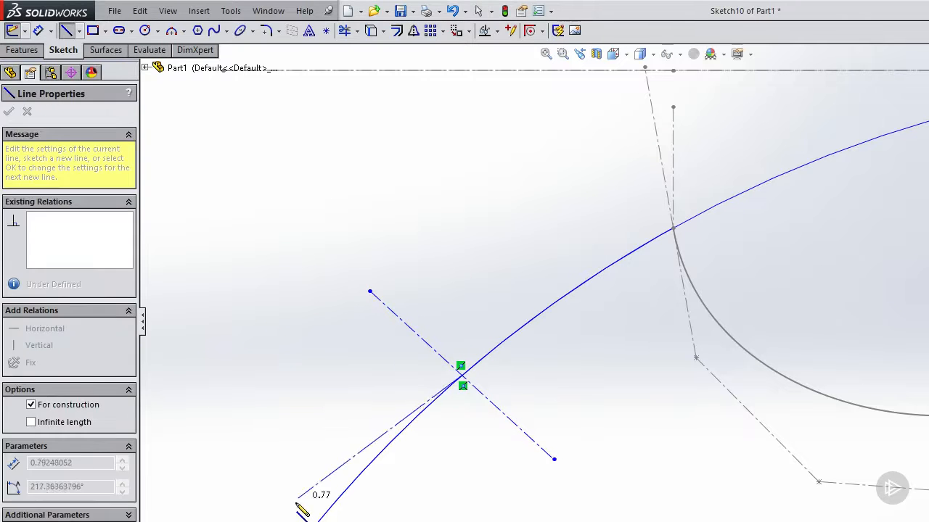
{"action": "left_click", "coordinate": [323, 492]}
{"action": "right_click", "coordinate": [428, 247]}
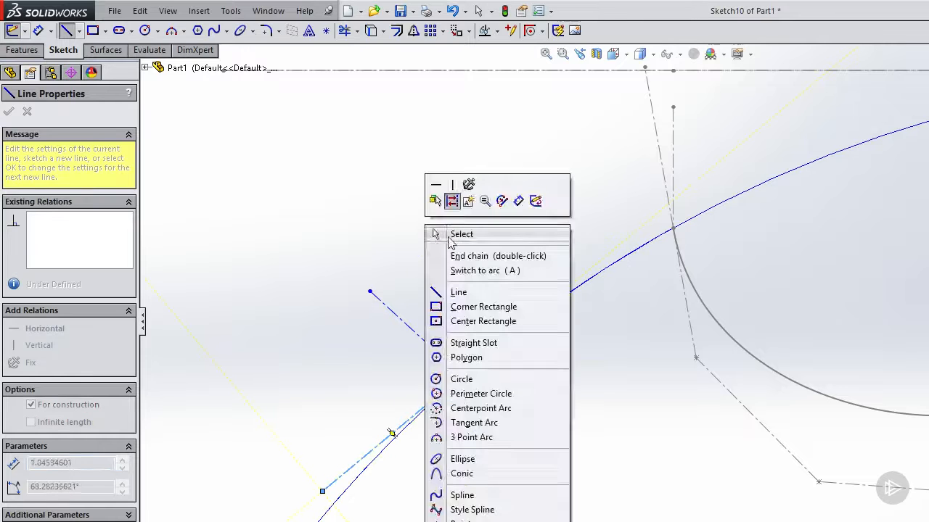
{"action": "left_click", "coordinate": [446, 234]}
Make the second centerline perpendicular to the slanted centerline.
{"action": "left_click", "coordinate": [39, 32]}
{"action": "scroll", "coordinate": [525, 365], "scroll_direction": "up", "scroll_amount": 2}
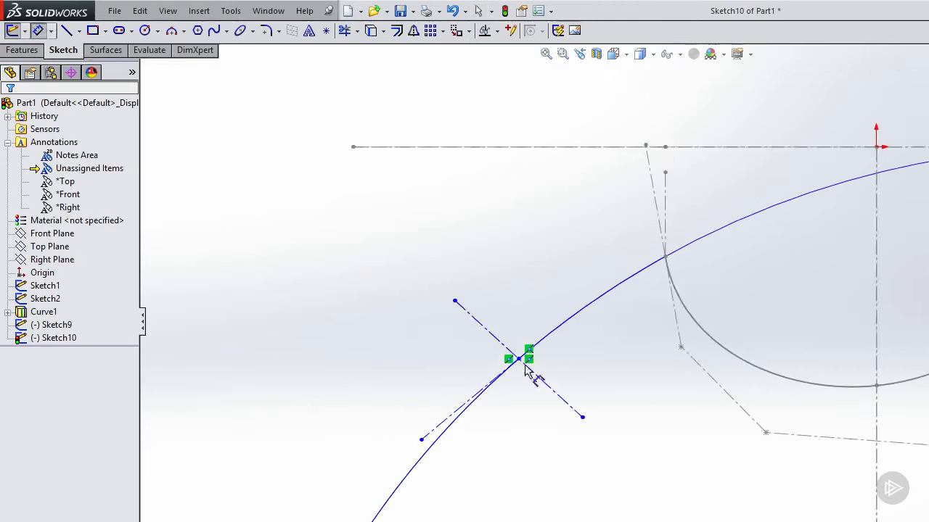
{"action": "right_click", "coordinate": [386, 277]}
{"action": "left_click", "coordinate": [437, 259]}
{"action": "left_click", "coordinate": [483, 330]}
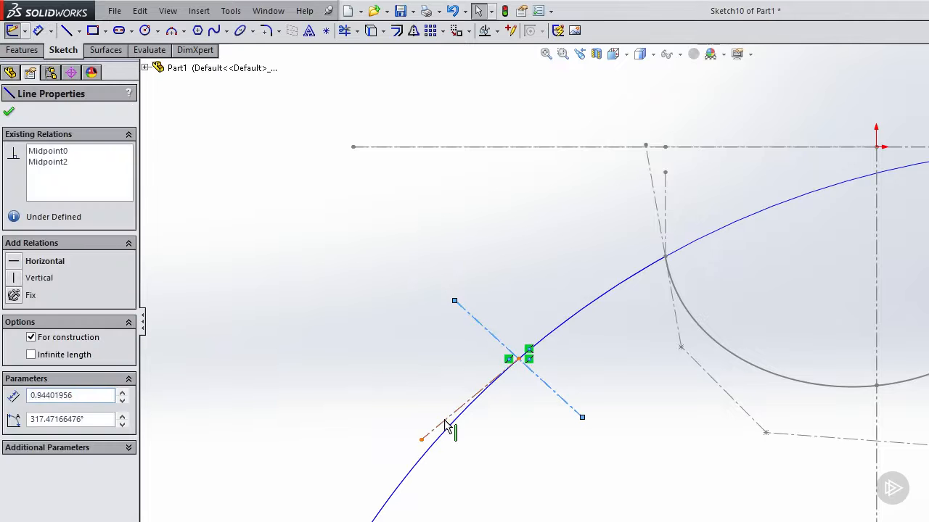
{"action": "left_click", "coordinate": [445, 426], "text": "ctrl"}
{"action": "left_click", "coordinate": [524, 371]}
{"action": "left_click", "coordinate": [497, 448]}
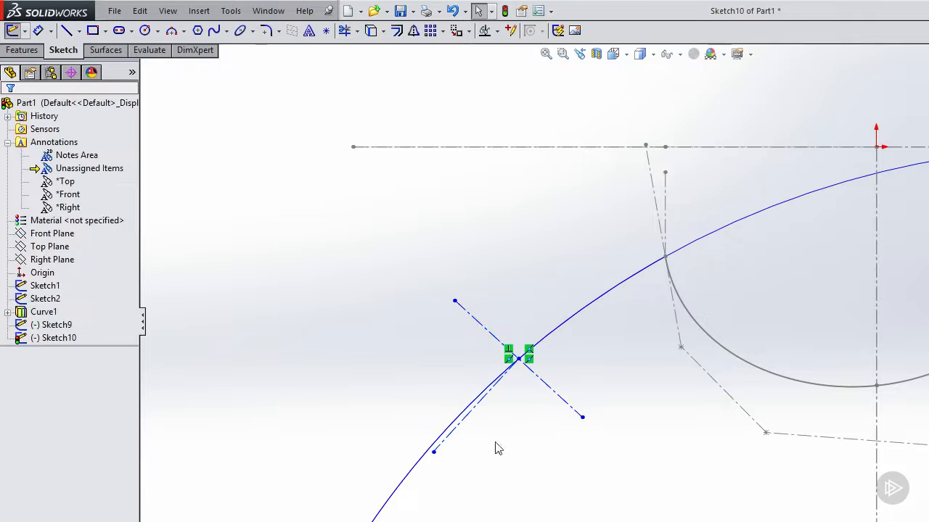
Pull the second centerline's free end slightly away from the 3D curve and make that centerline tangent to the curve.
{"action": "scroll", "coordinate": [505, 433], "scroll_direction": "down", "scroll_amount": 1}
{"action": "left_click_drag", "start_coordinate": [427, 453], "coordinate": [408, 435]}
{"action": "left_click", "coordinate": [438, 421]}
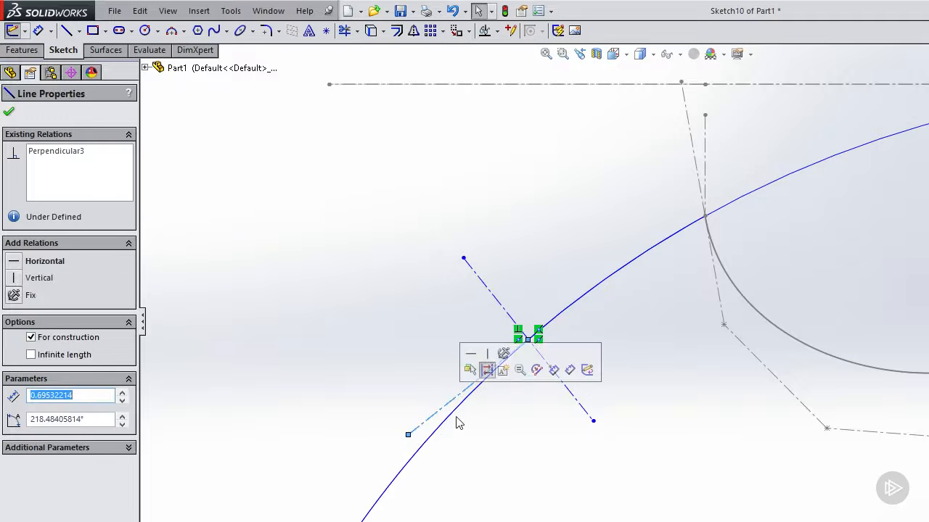
{"action": "left_click", "coordinate": [465, 408], "text": "ctrl"}
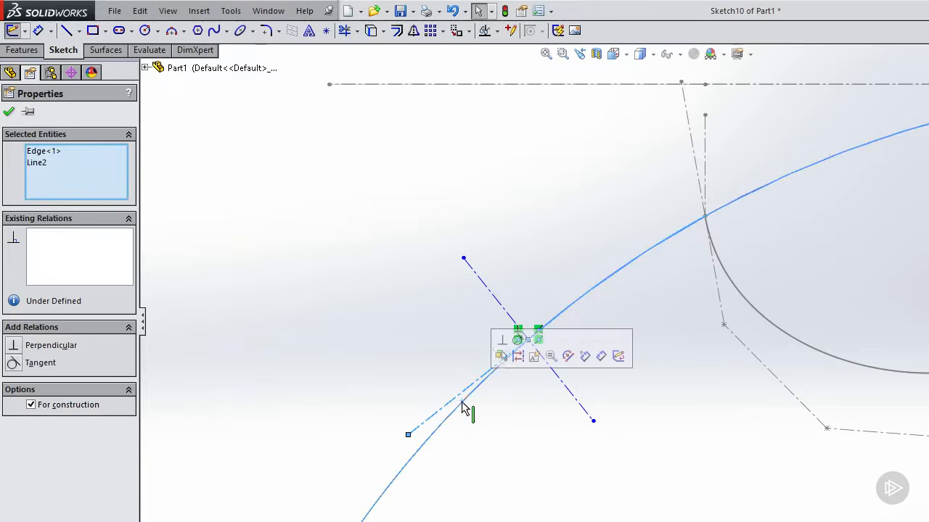
{"action": "left_click", "coordinate": [516, 341]}
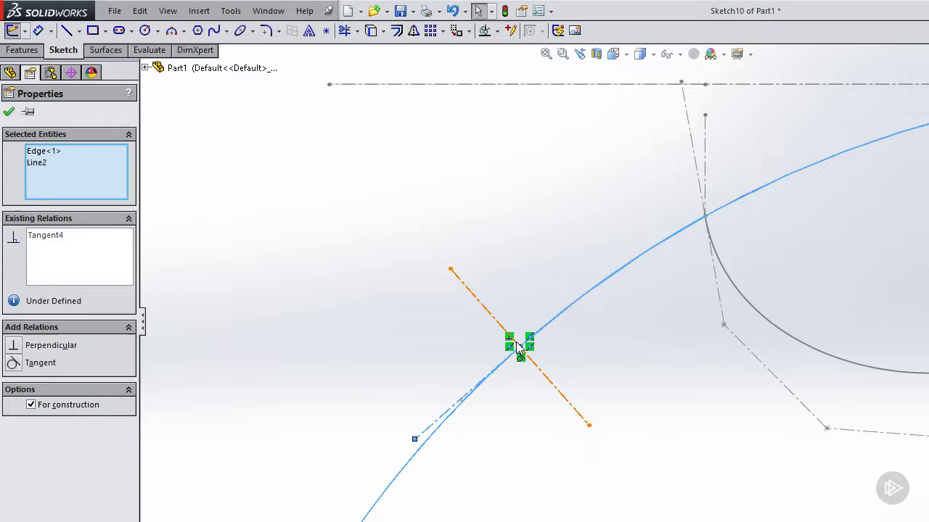
{"action": "left_click", "coordinate": [511, 417]}
{"action": "scroll", "coordinate": [516, 412], "scroll_direction": "up", "scroll_amount": 1}
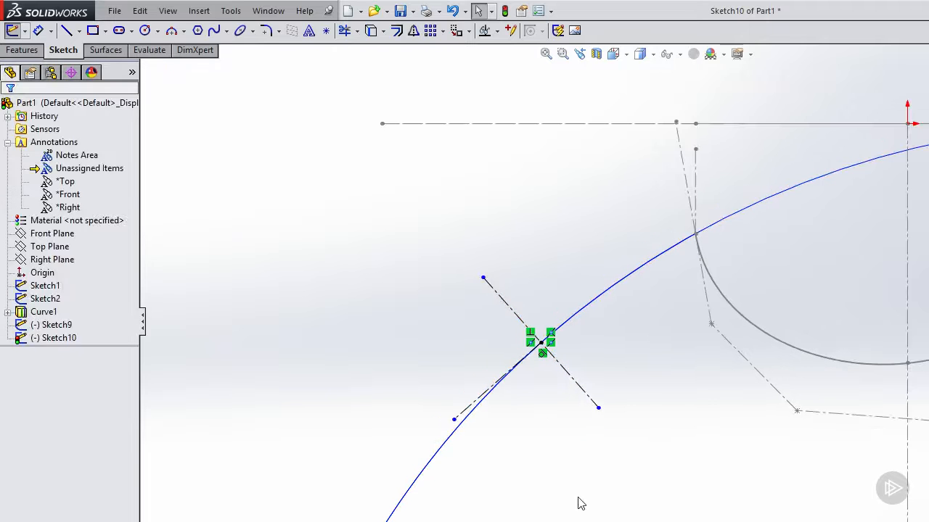
Exit the sketch of crossing centerlines and clear the selection.
{"action": "scroll", "coordinate": [577, 354], "scroll_direction": "down", "scroll_amount": 1}
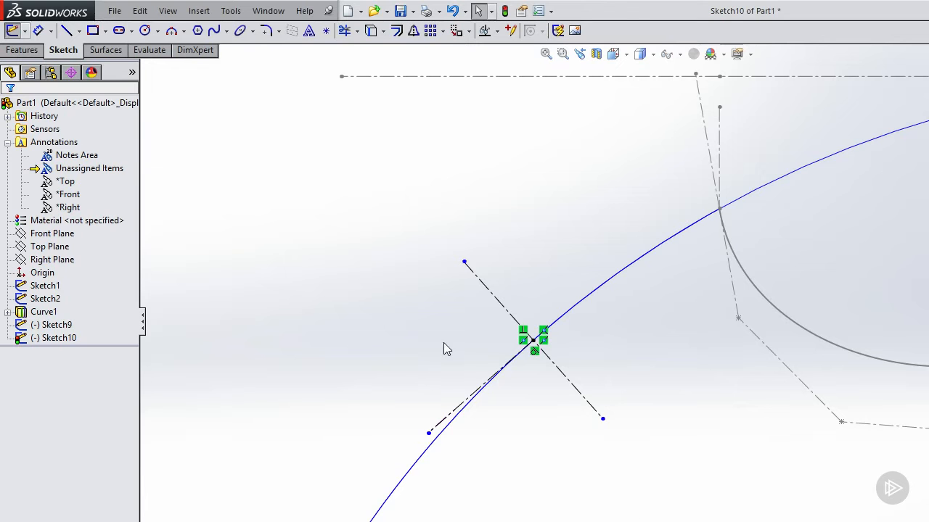
{"action": "scroll", "coordinate": [565, 357], "scroll_direction": "up", "scroll_amount": 1}
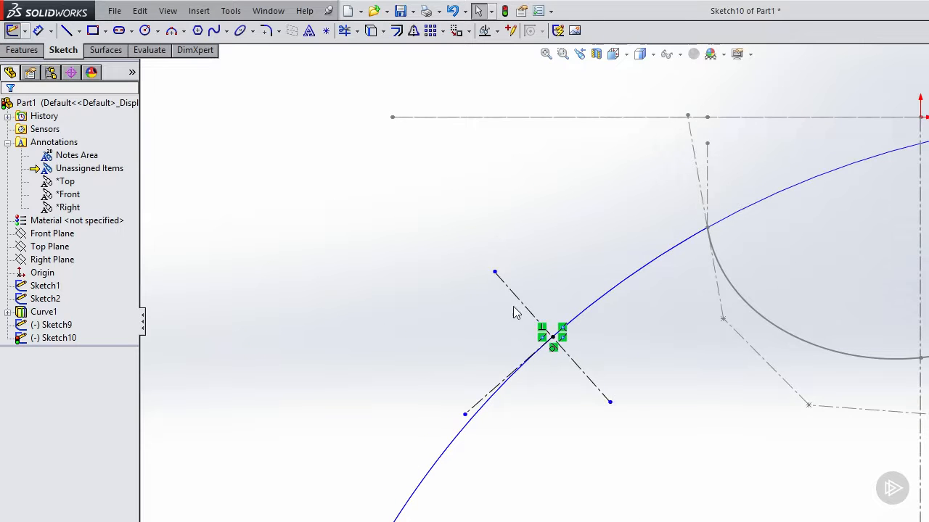
{"action": "mouse_move", "coordinate": [526, 268]}
{"action": "middle_mouse_down"}
{"action": "mouse_move", "coordinate": [572, 276]}
{"action": "mouse_move", "coordinate": [543, 282]}
{"action": "mouse_move", "coordinate": [554, 283]}
{"action": "middle_mouse_up"}
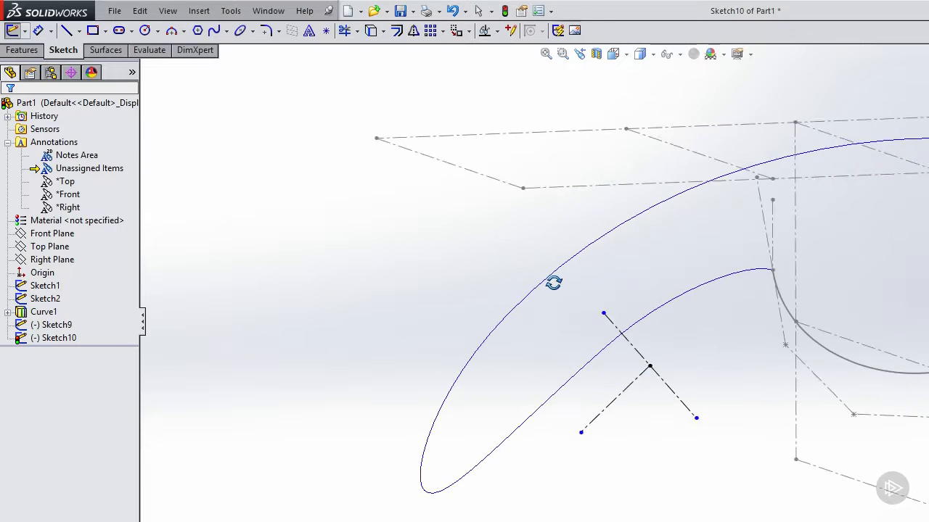
{"action": "left_click", "coordinate": [927, 65]}
{"action": "scroll", "coordinate": [829, 372], "scroll_direction": "up", "scroll_amount": 2}
{"action": "left_click", "coordinate": [267, 109]}
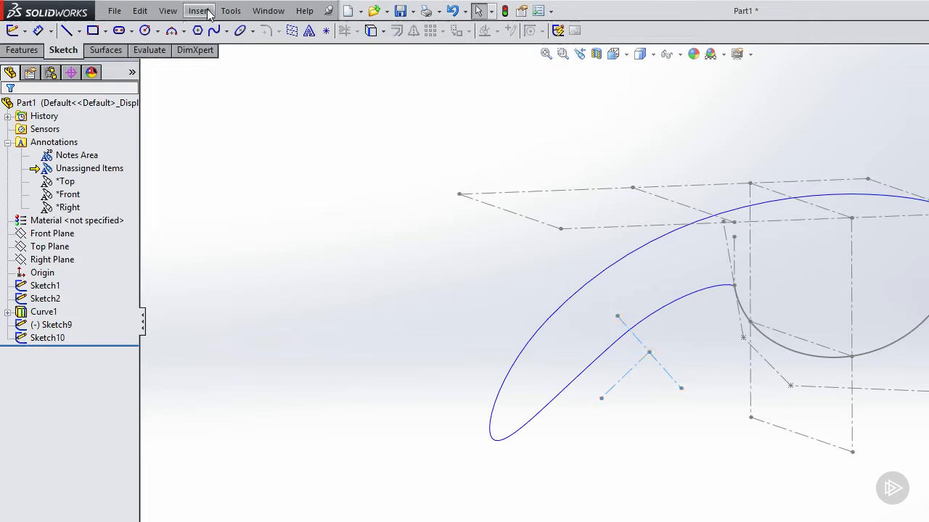
Start a new reference plane coincident with the slanted centerline and expand the part's feature list for picking the second reference.
{"action": "left_click", "coordinate": [198, 10]}
{"action": "mouse_move", "coordinate": [230, 154]}
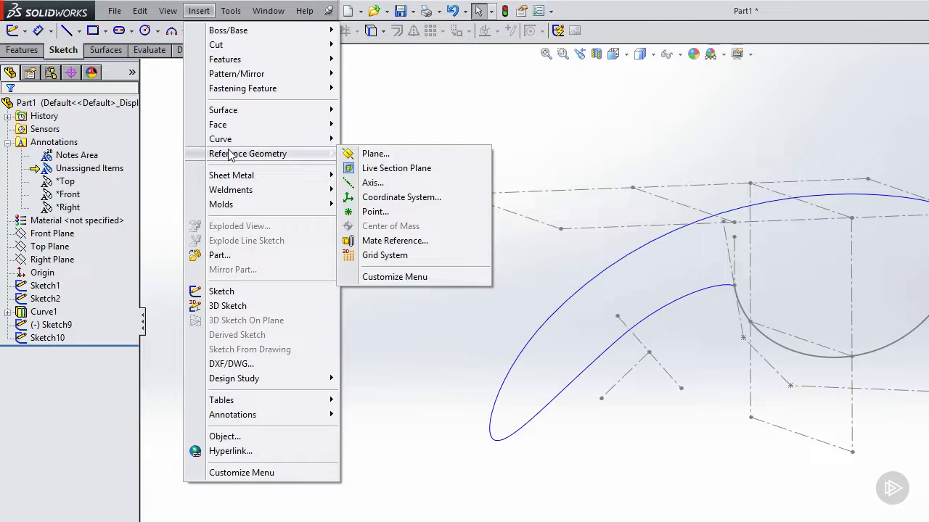
{"action": "left_click", "coordinate": [374, 153]}
{"action": "left_click", "coordinate": [641, 348]}
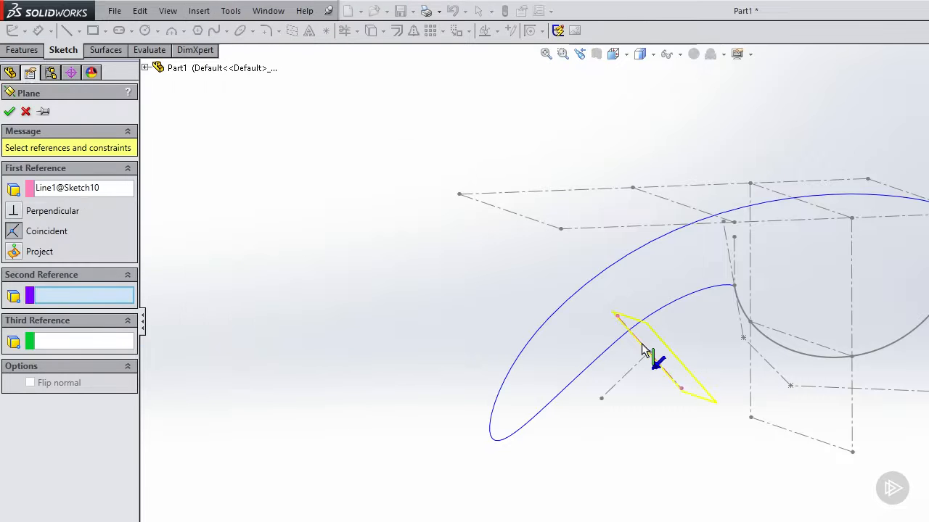
{"action": "left_click", "coordinate": [177, 68]}
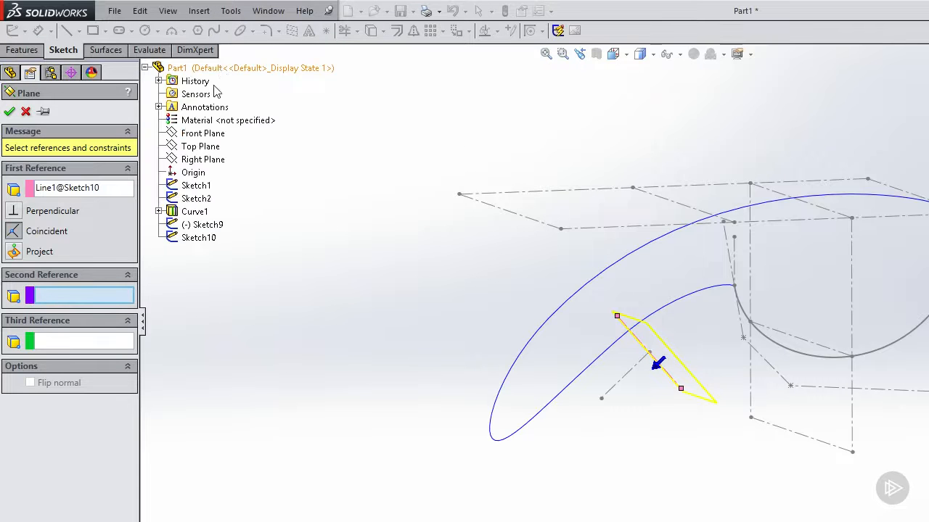
Try the Top Plane and the Front Plane as the new plane's second reference.
{"action": "left_click", "coordinate": [200, 147]}
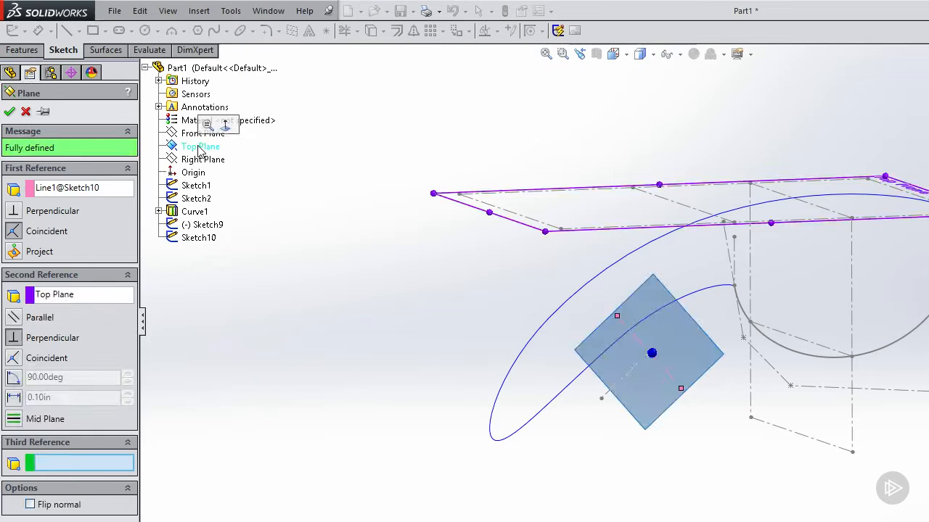
{"action": "left_click", "coordinate": [200, 148]}
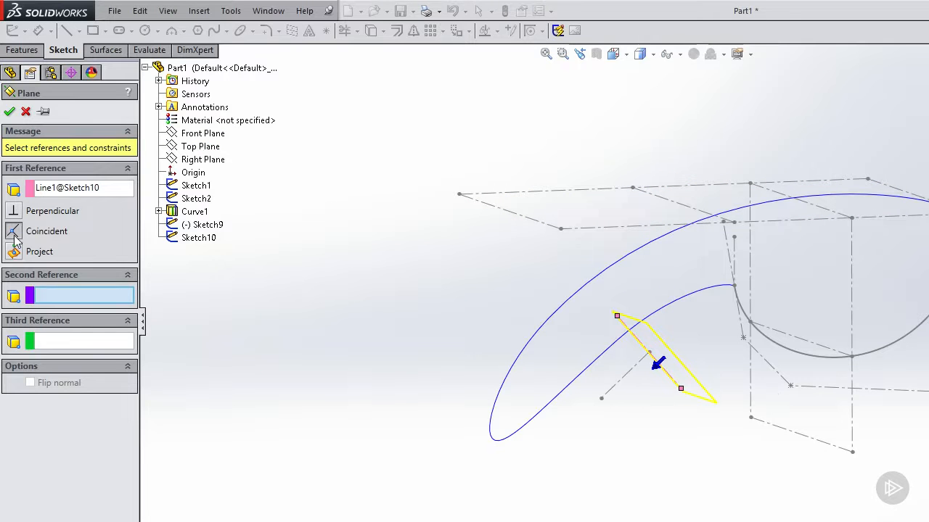
{"action": "left_click", "coordinate": [206, 133]}
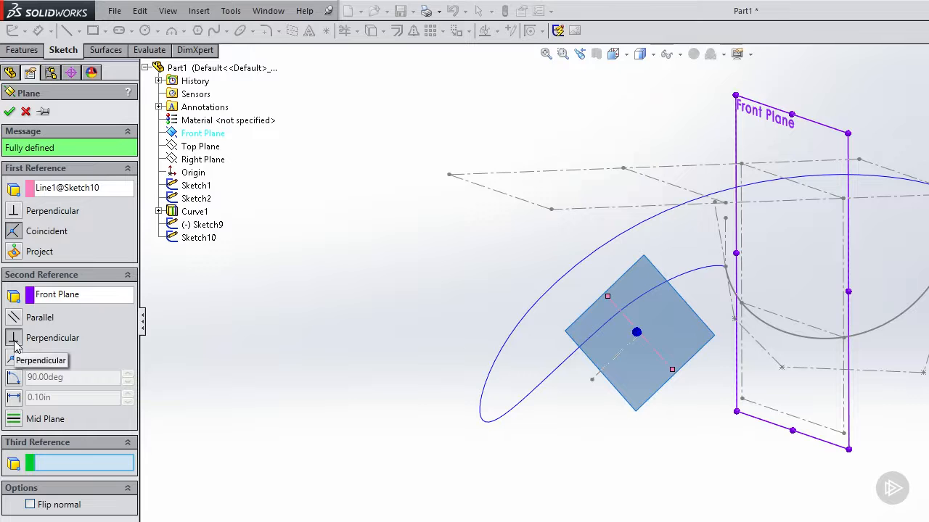
{"action": "middle_click_drag", "start_coordinate": [717, 331], "coordinate": [693, 338]}
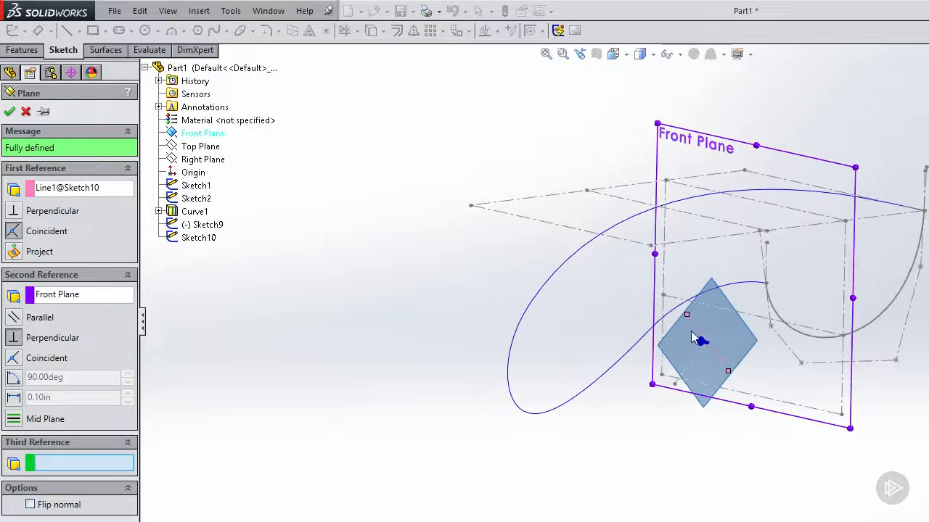
{"action": "left_click", "coordinate": [205, 135]}
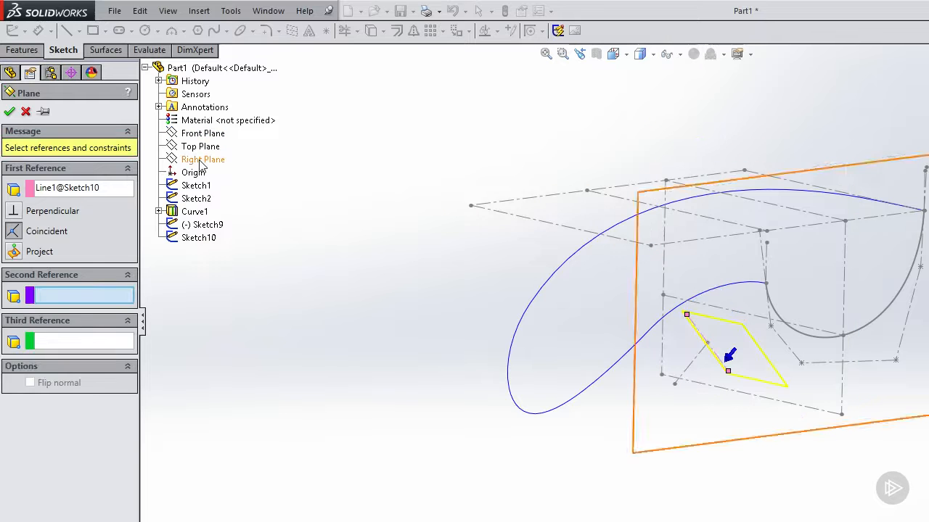
Make the new plane perpendicular to the Right Plane as its second reference and create it.
{"action": "left_click", "coordinate": [202, 161]}
{"action": "mouse_move", "coordinate": [518, 271]}
{"action": "middle_mouse_down"}
{"action": "mouse_move", "coordinate": [561, 240]}
{"action": "mouse_move", "coordinate": [526, 257]}
{"action": "mouse_move", "coordinate": [502, 297]}
{"action": "middle_mouse_up"}
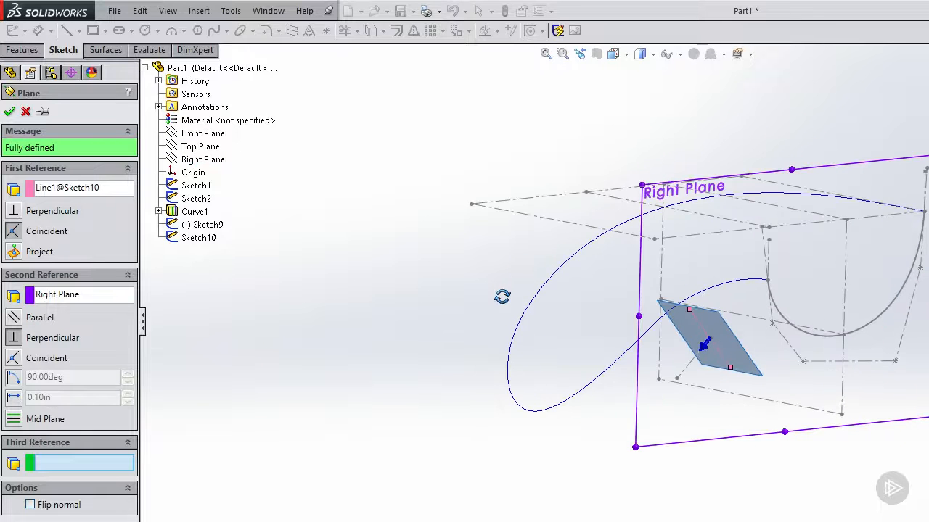
{"action": "left_click", "coordinate": [9, 114]}
Enlarge the new plane's displayed outline so that it extends across both sides of the 3D curve.
{"action": "left_click_drag", "start_coordinate": [657, 304], "coordinate": [434, 233]}
{"action": "mouse_move", "coordinate": [588, 325]}
{"action": "middle_mouse_down"}
{"action": "mouse_move", "coordinate": [661, 248]}
{"action": "mouse_move", "coordinate": [659, 156]}
{"action": "mouse_move", "coordinate": [602, 299]}
{"action": "middle_mouse_up"}
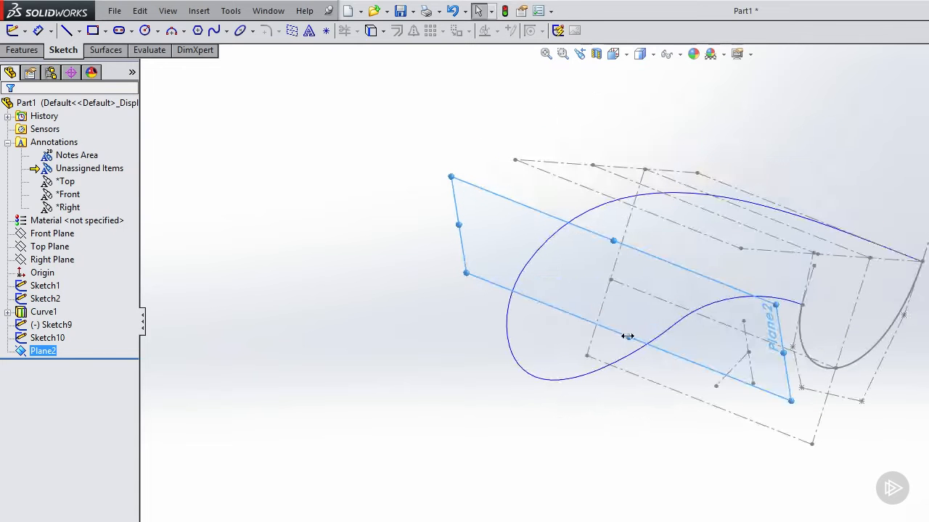
{"action": "left_click_drag", "start_coordinate": [623, 358], "coordinate": [618, 391]}
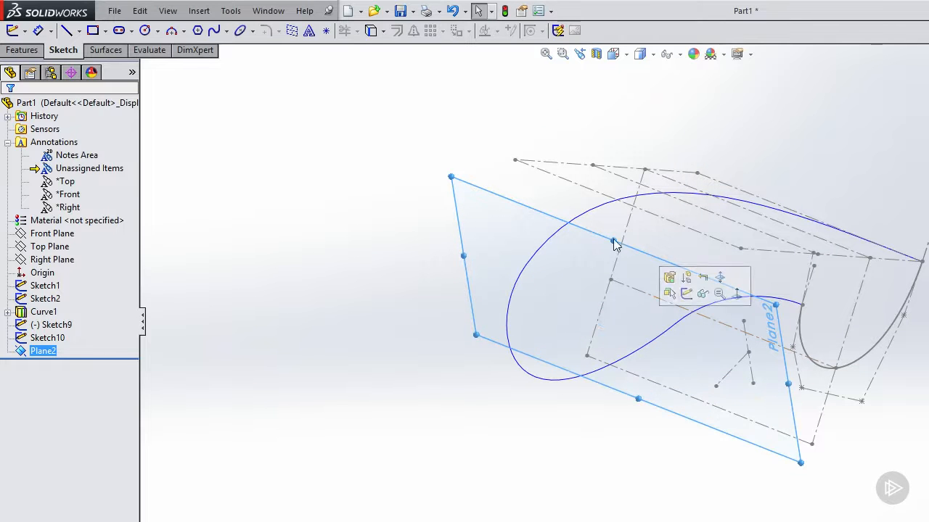
{"action": "mouse_move", "coordinate": [613, 237]}
{"action": "left_mouse_down"}
{"action": "mouse_move", "coordinate": [615, 218]}
{"action": "mouse_move", "coordinate": [613, 228]}
{"action": "left_mouse_up"}
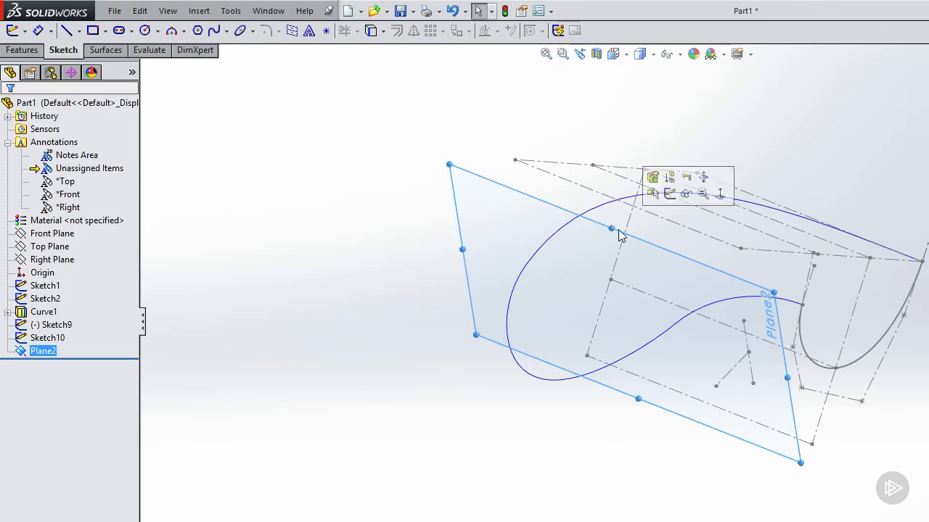
Sketch an open, U-shaped style spline with six control points on the new plane, spanning between the two sides of the 3D curve.
{"action": "right_click", "coordinate": [461, 196]}
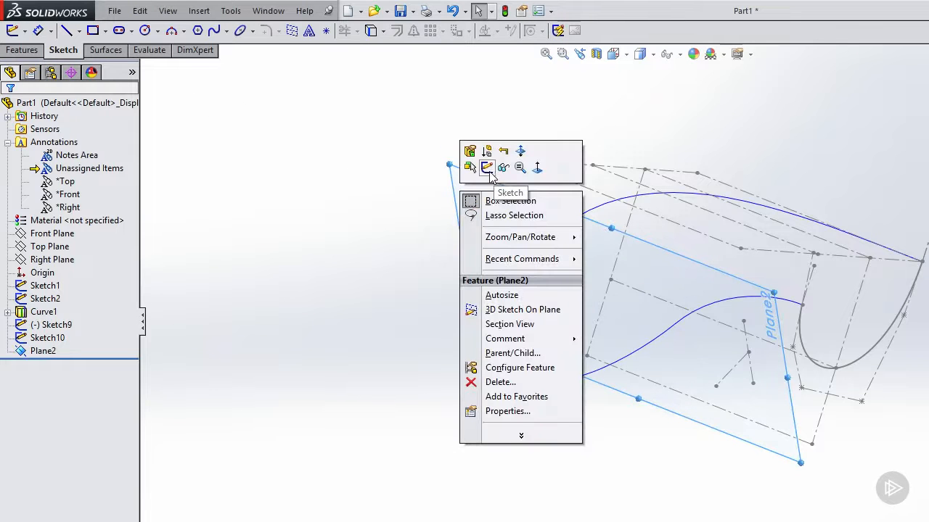
{"action": "left_click", "coordinate": [493, 175]}
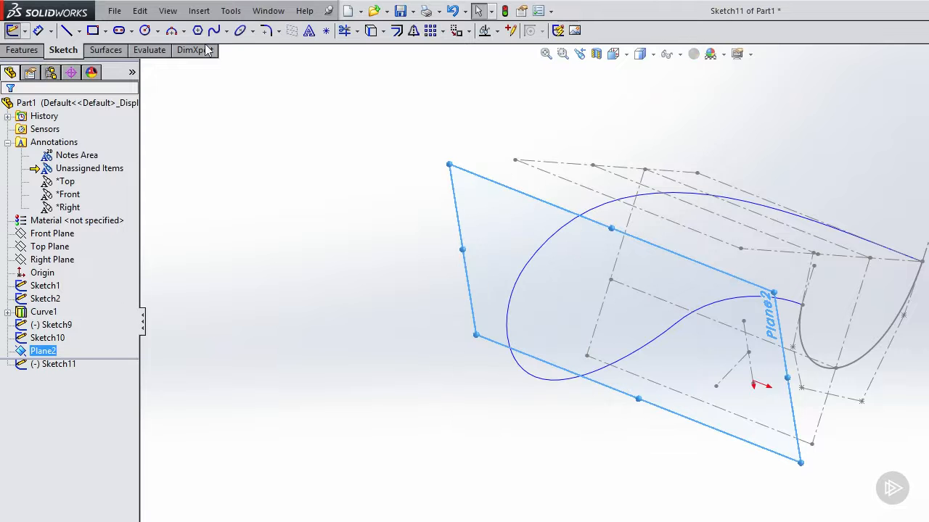
{"action": "left_click", "coordinate": [226, 31]}
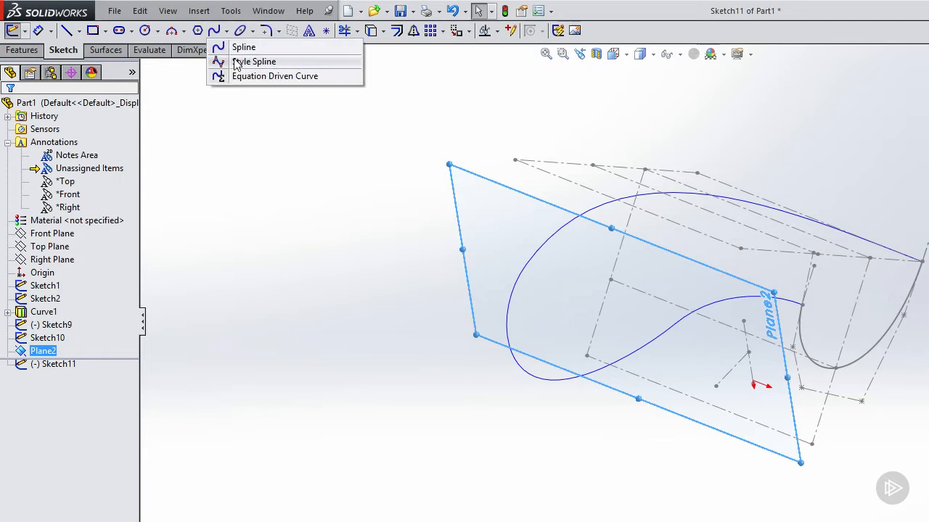
{"action": "left_click", "coordinate": [237, 62]}
{"action": "middle_click_drag", "start_coordinate": [572, 330], "coordinate": [555, 269]}
{"action": "left_click", "coordinate": [543, 264]}
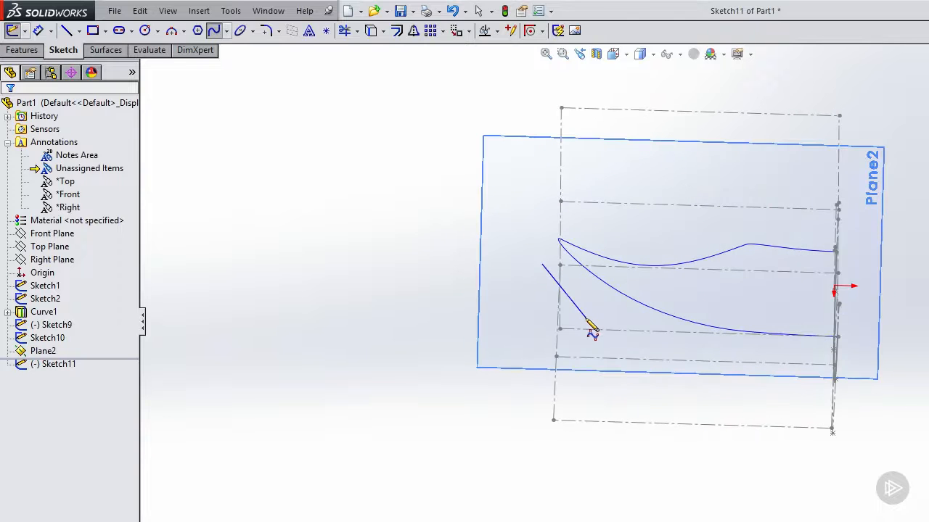
{"action": "left_click", "coordinate": [631, 348]}
{"action": "left_click", "coordinate": [694, 349]}
{"action": "left_click", "coordinate": [731, 298]}
{"action": "right_click", "coordinate": [431, 162]}
{"action": "left_click", "coordinate": [466, 158]}
Add a Pierce relation between the style spline's last-drawn endpoint and the adjacent side of the 3D curve.
{"action": "middle_click_drag", "start_coordinate": [587, 205], "coordinate": [556, 254]}
{"action": "scroll", "coordinate": [717, 307], "scroll_direction": "down", "scroll_amount": 2}
{"action": "scroll", "coordinate": [701, 297], "scroll_direction": "up", "scroll_amount": 1}
{"action": "middle_click_drag", "start_coordinate": [699, 298], "coordinate": [683, 329]}
{"action": "left_click", "coordinate": [655, 317]}
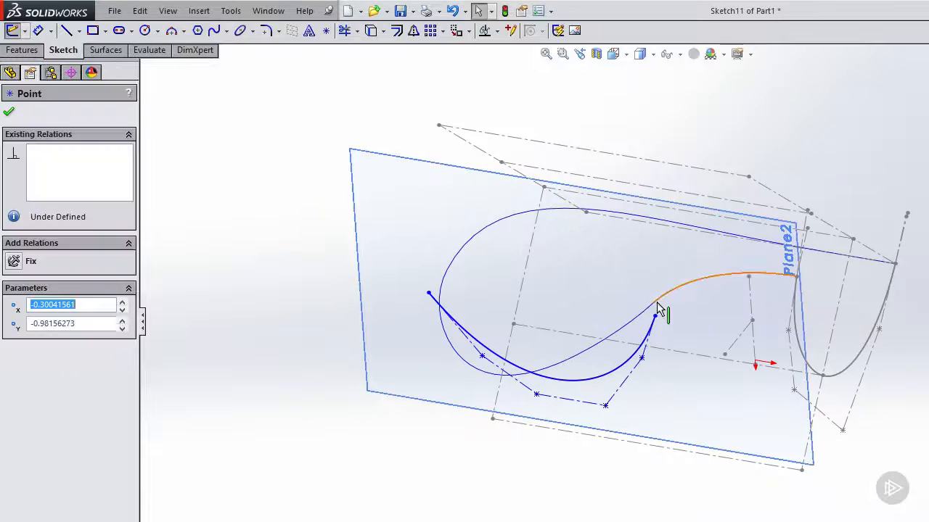
{"action": "left_click", "coordinate": [659, 310], "text": "ctrl"}
{"action": "left_click", "coordinate": [714, 245]}
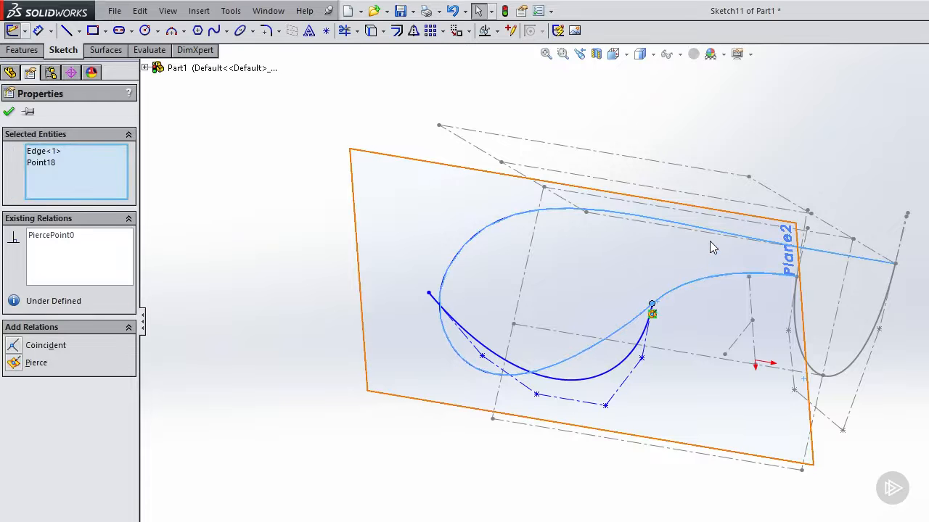
{"action": "left_click", "coordinate": [222, 206]}
Pierce the style spline's other endpoint onto the opposite side of the 3D curve.
{"action": "middle_click_drag", "start_coordinate": [389, 228], "coordinate": [549, 342]}
{"action": "left_click", "coordinate": [551, 340]}
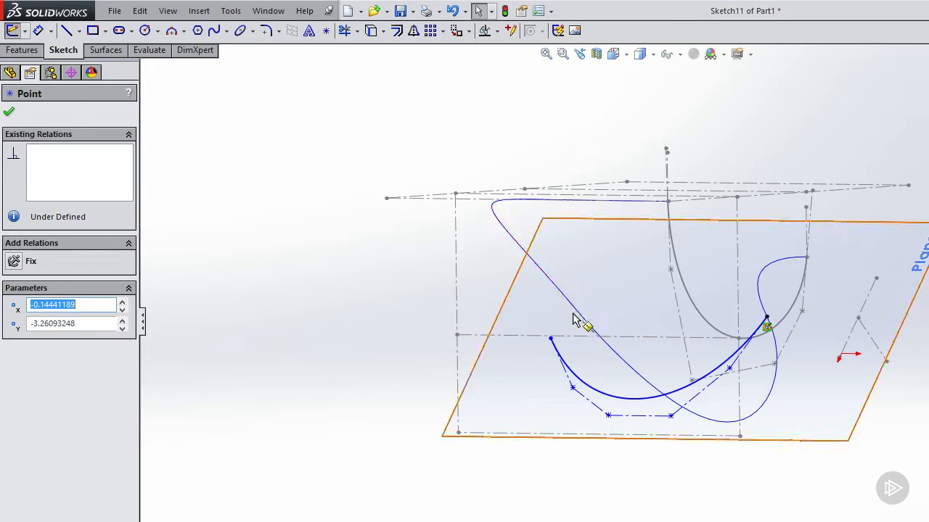
{"action": "left_click", "coordinate": [589, 316], "text": "ctrl"}
{"action": "left_click", "coordinate": [628, 245]}
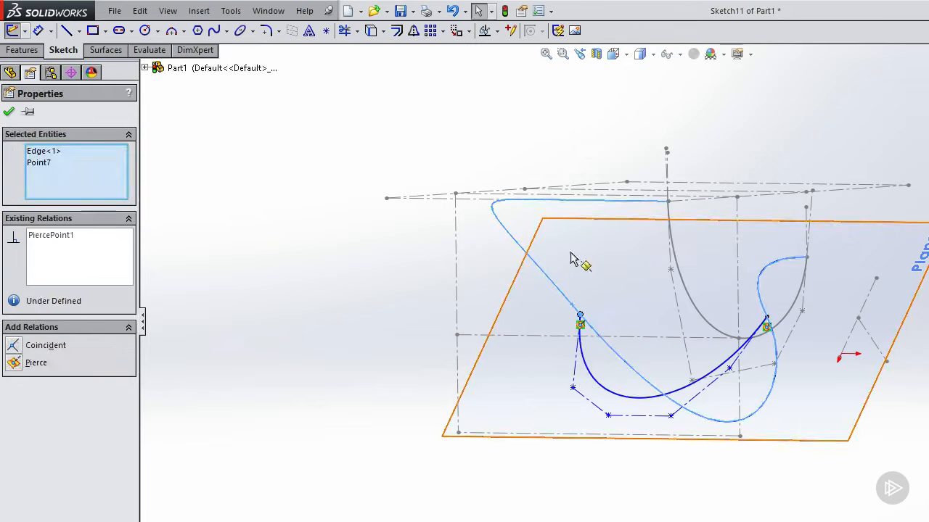
{"action": "left_click", "coordinate": [423, 268]}
Reposition the style spline's inner control vertices to form a fuller U shape with steeper ends and a flatter bottom.
{"action": "mouse_move", "coordinate": [497, 282]}
{"action": "middle_mouse_down"}
{"action": "mouse_move", "coordinate": [425, 269]}
{"action": "mouse_move", "coordinate": [440, 220]}
{"action": "mouse_move", "coordinate": [358, 263]}
{"action": "mouse_move", "coordinate": [468, 269]}
{"action": "mouse_move", "coordinate": [512, 255]}
{"action": "mouse_move", "coordinate": [468, 288]}
{"action": "mouse_move", "coordinate": [452, 242]}
{"action": "mouse_move", "coordinate": [472, 195]}
{"action": "middle_mouse_up"}
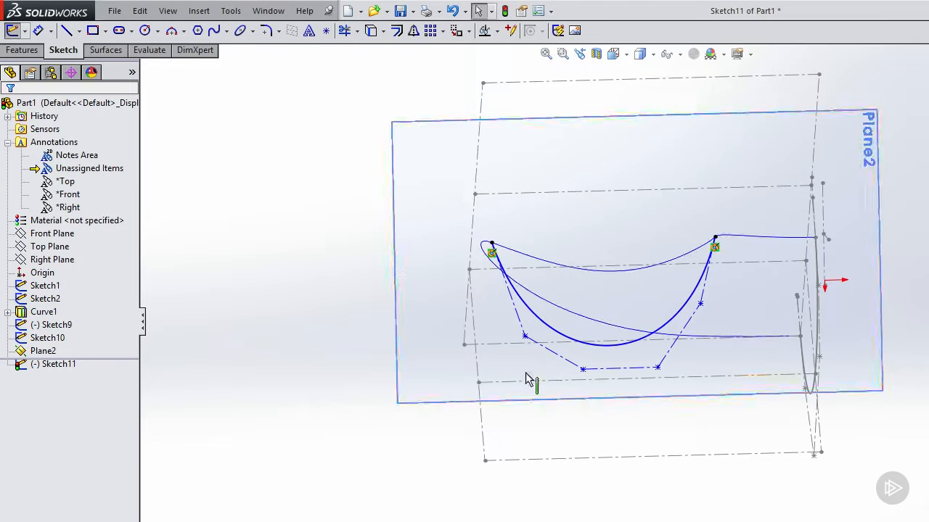
{"action": "left_click", "coordinate": [499, 353]}
{"action": "left_click_drag", "start_coordinate": [499, 353], "coordinate": [514, 362]}
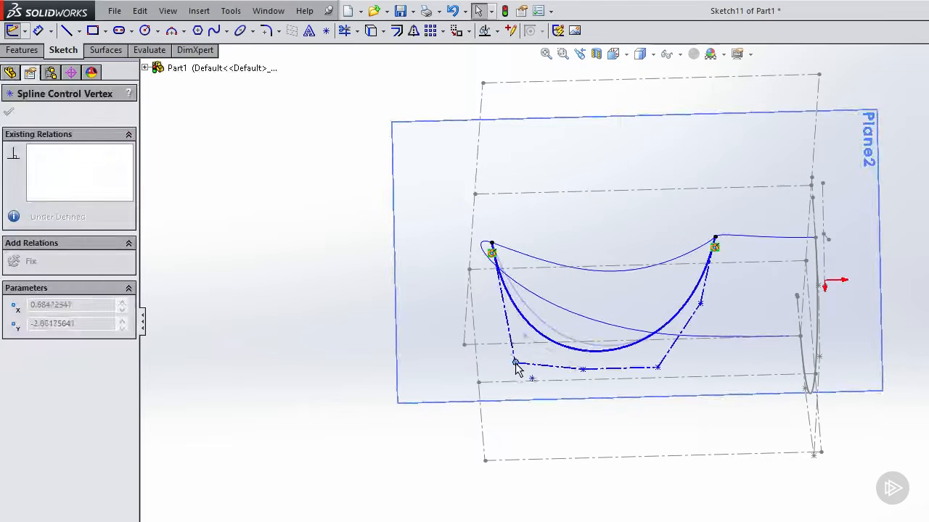
{"action": "left_click_drag", "start_coordinate": [658, 368], "coordinate": [685, 362]}
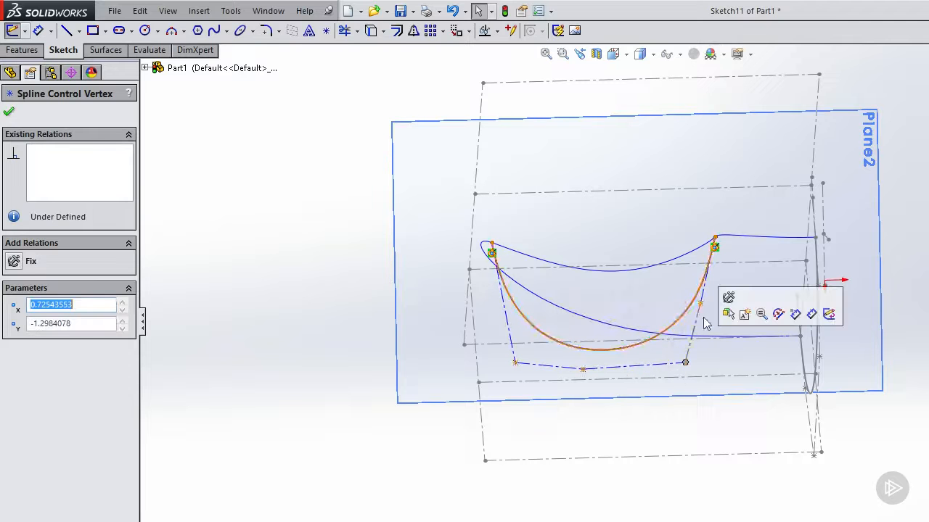
{"action": "left_click_drag", "start_coordinate": [698, 305], "coordinate": [715, 319]}
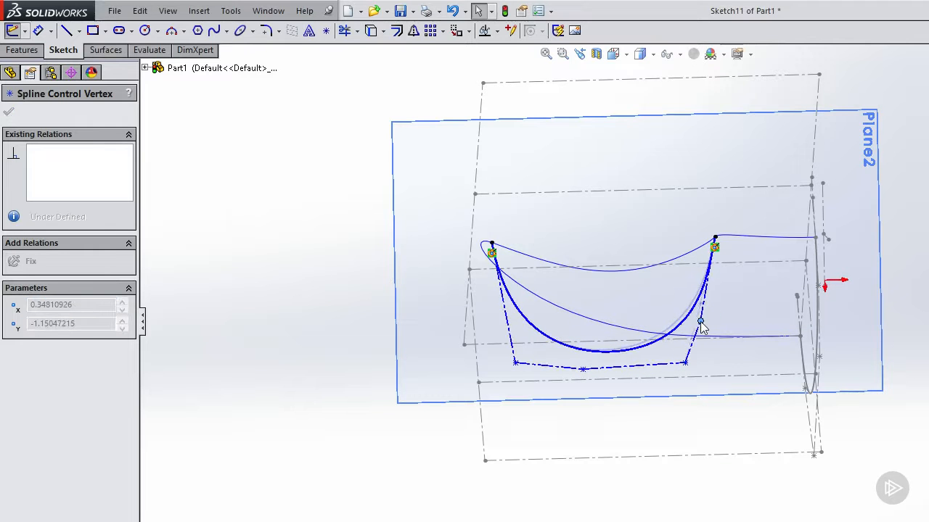
{"action": "left_click_drag", "start_coordinate": [514, 362], "coordinate": [515, 342]}
{"action": "left_click_drag", "start_coordinate": [582, 369], "coordinate": [574, 368]}
{"action": "left_click", "coordinate": [685, 363]}
{"action": "left_click_drag", "start_coordinate": [685, 363], "coordinate": [658, 365]}
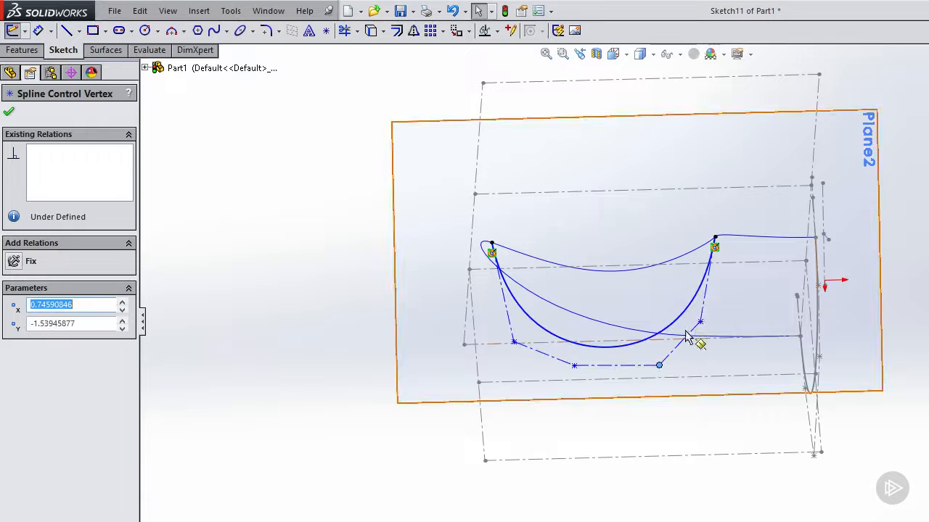
{"action": "left_click_drag", "start_coordinate": [700, 324], "coordinate": [702, 352]}
{"action": "mouse_move", "coordinate": [607, 297]}
{"action": "middle_mouse_down"}
{"action": "mouse_move", "coordinate": [508, 327]}
{"action": "mouse_move", "coordinate": [570, 315]}
{"action": "mouse_move", "coordinate": [601, 341]}
{"action": "mouse_move", "coordinate": [576, 317]}
{"action": "mouse_move", "coordinate": [639, 283]}
{"action": "mouse_move", "coordinate": [607, 284]}
{"action": "mouse_move", "coordinate": [546, 335]}
{"action": "mouse_move", "coordinate": [576, 311]}
{"action": "mouse_move", "coordinate": [574, 323]}
{"action": "mouse_move", "coordinate": [609, 328]}
{"action": "mouse_move", "coordinate": [568, 359]}
{"action": "mouse_move", "coordinate": [607, 312]}
{"action": "mouse_move", "coordinate": [521, 255]}
{"action": "middle_mouse_up"}
{"action": "mouse_move", "coordinate": [508, 330]}
{"action": "left_mouse_down"}
{"action": "mouse_move", "coordinate": [431, 310]}
{"action": "mouse_move", "coordinate": [414, 288]}
{"action": "mouse_move", "coordinate": [486, 350]}
{"action": "mouse_move", "coordinate": [504, 340]}
{"action": "left_mouse_up"}
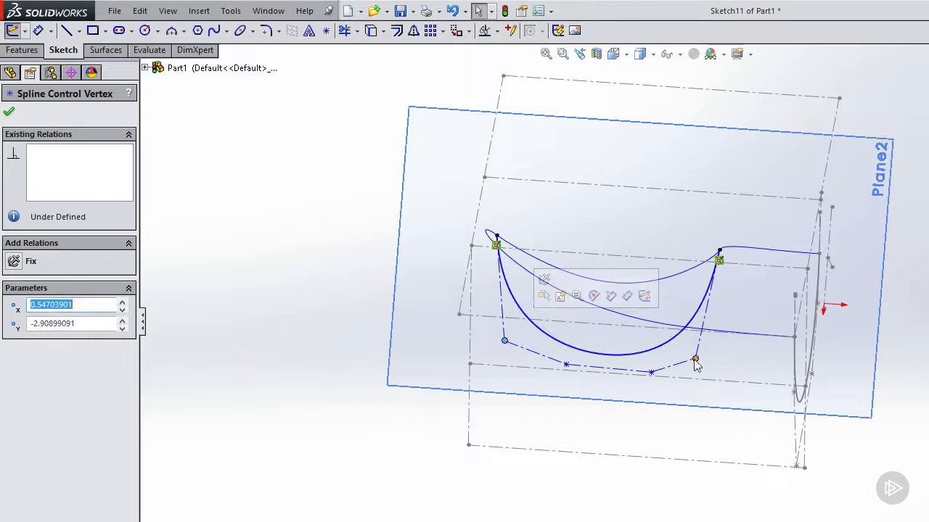
{"action": "left_click_drag", "start_coordinate": [696, 355], "coordinate": [708, 353]}
Exit the cross-section spline sketch and hide its reference plane.
{"action": "mouse_move", "coordinate": [607, 280]}
{"action": "middle_mouse_down"}
{"action": "mouse_move", "coordinate": [580, 297]}
{"action": "mouse_move", "coordinate": [561, 367]}
{"action": "mouse_move", "coordinate": [754, 299]}
{"action": "middle_mouse_up"}
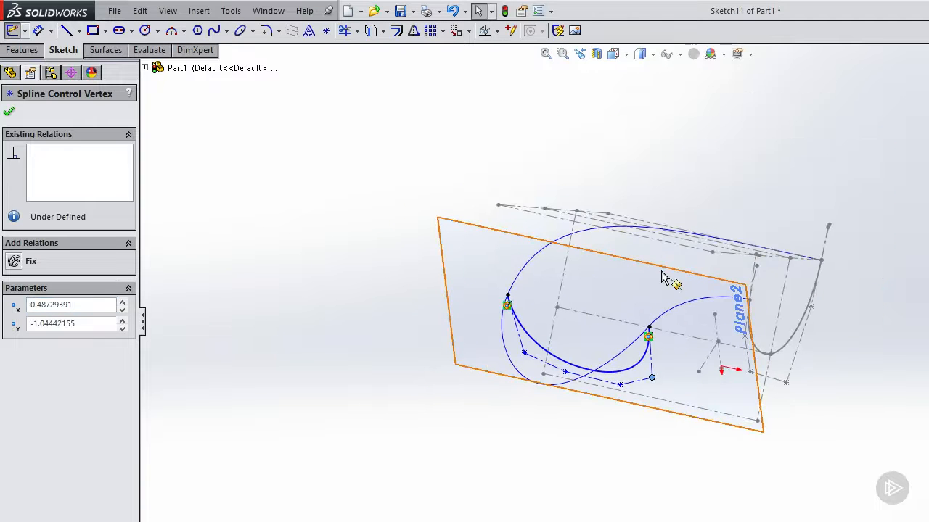
{"action": "middle_click_drag", "start_coordinate": [663, 279], "coordinate": [657, 283]}
{"action": "left_click", "coordinate": [928, 69]}
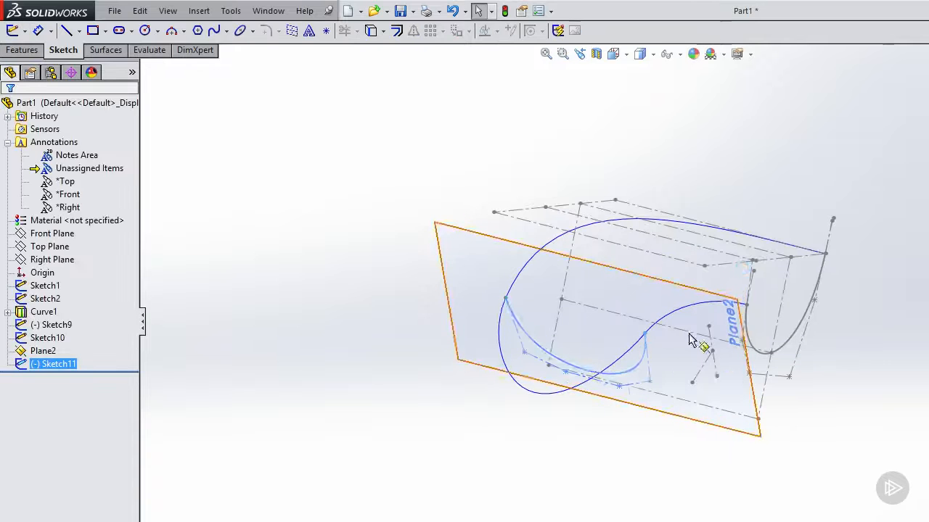
{"action": "scroll", "coordinate": [707, 348], "scroll_direction": "down", "scroll_amount": 3}
{"action": "right_click", "coordinate": [411, 223]}
{"action": "left_click", "coordinate": [451, 198]}
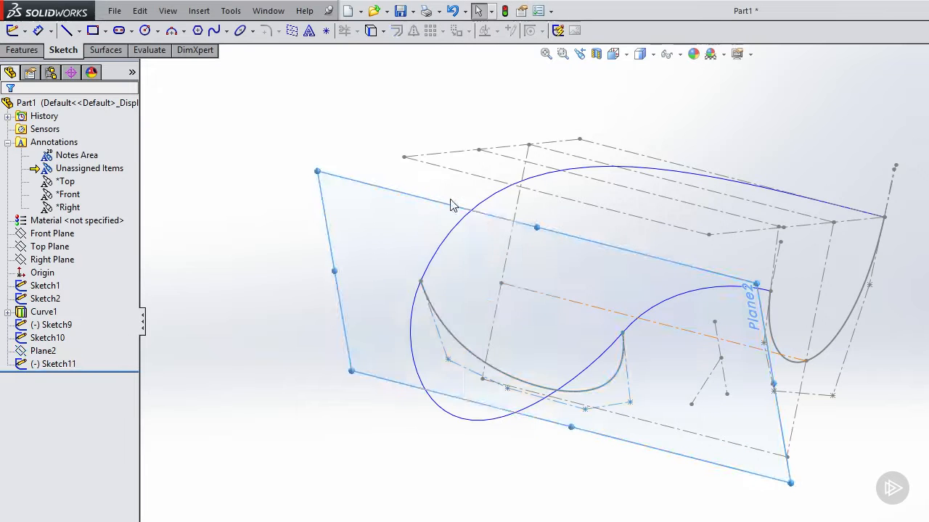
Start a 3D sketch and convert the 3D projected curve into sketch entities.
{"action": "middle_click_drag", "start_coordinate": [600, 250], "coordinate": [639, 297]}
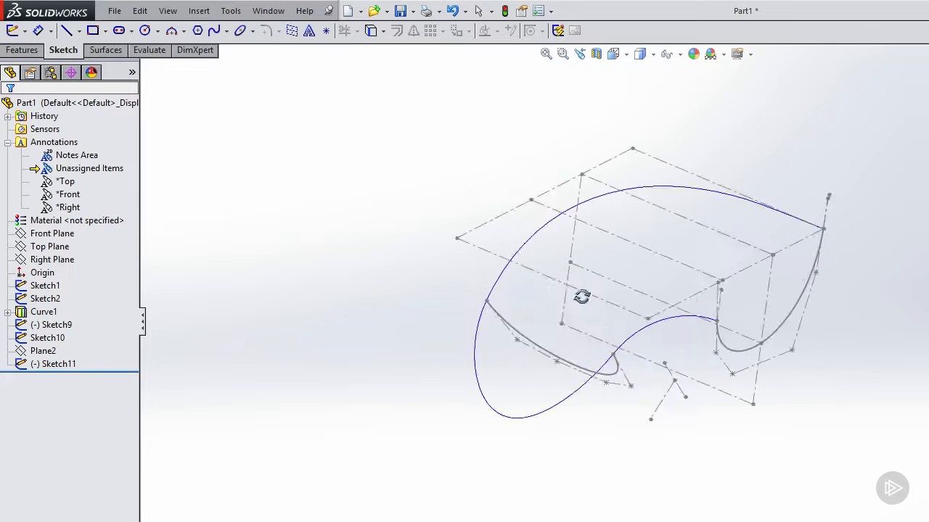
{"action": "scroll", "coordinate": [682, 320], "scroll_direction": "down", "scroll_amount": 2}
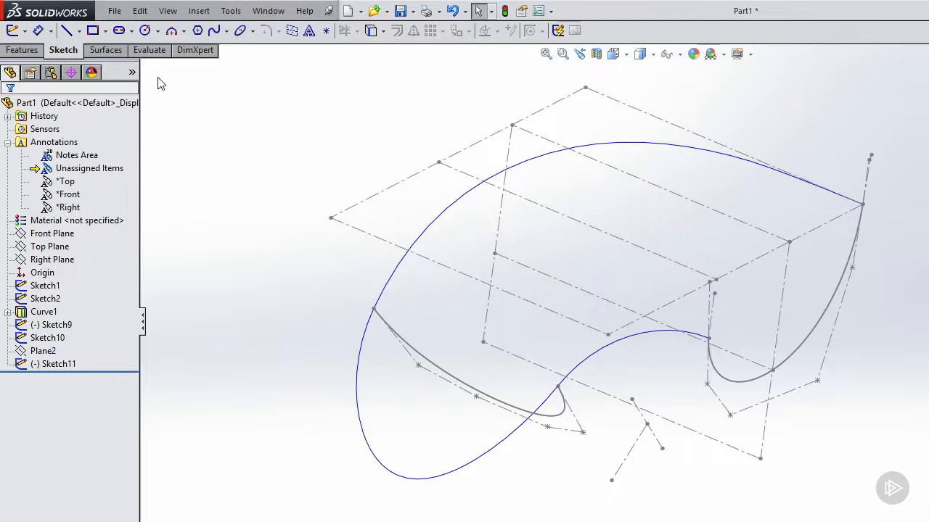
{"action": "scroll", "coordinate": [815, 388], "scroll_direction": "up", "scroll_amount": 1}
{"action": "scroll", "coordinate": [740, 323], "scroll_direction": "down", "scroll_amount": 1}
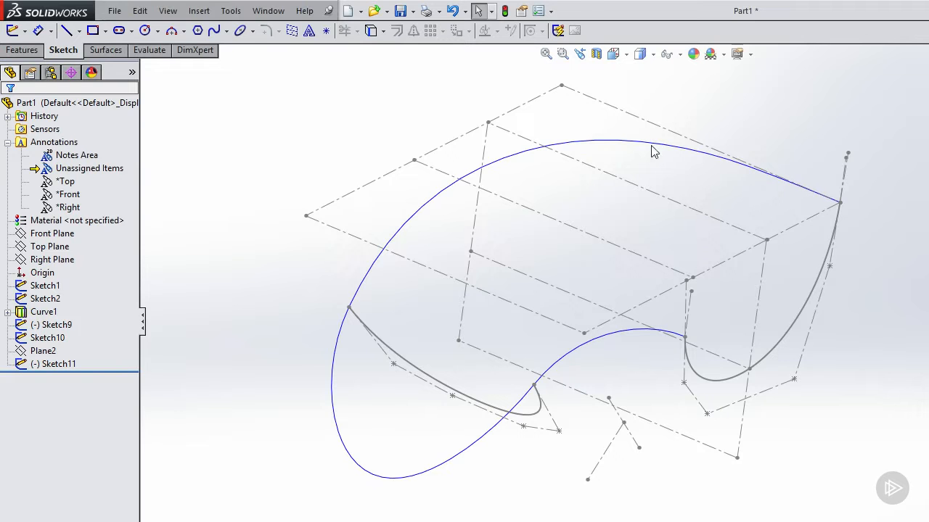
{"action": "left_click", "coordinate": [25, 31]}
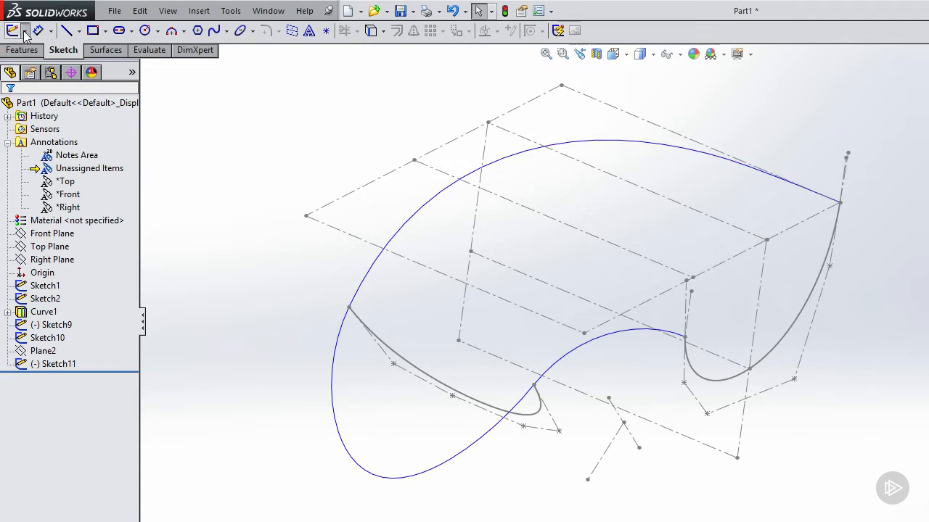
{"action": "left_click", "coordinate": [42, 61]}
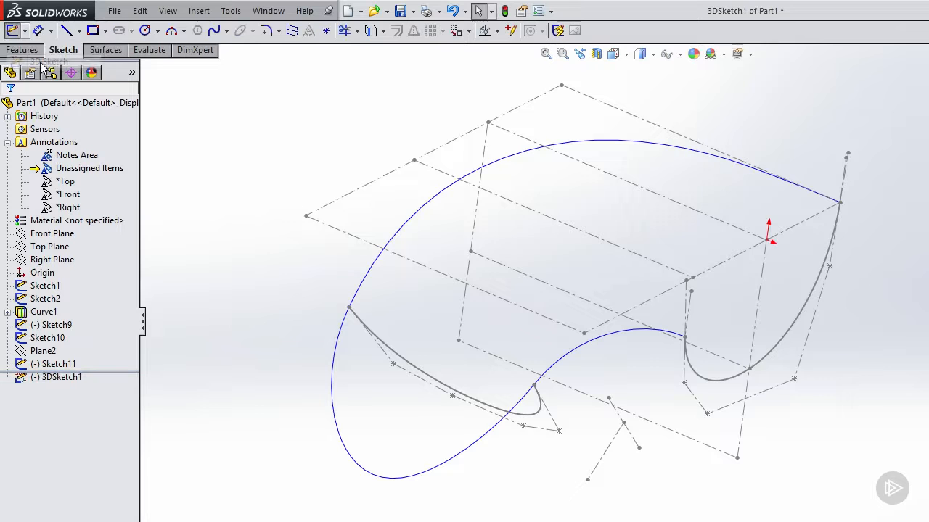
{"action": "left_click", "coordinate": [401, 236]}
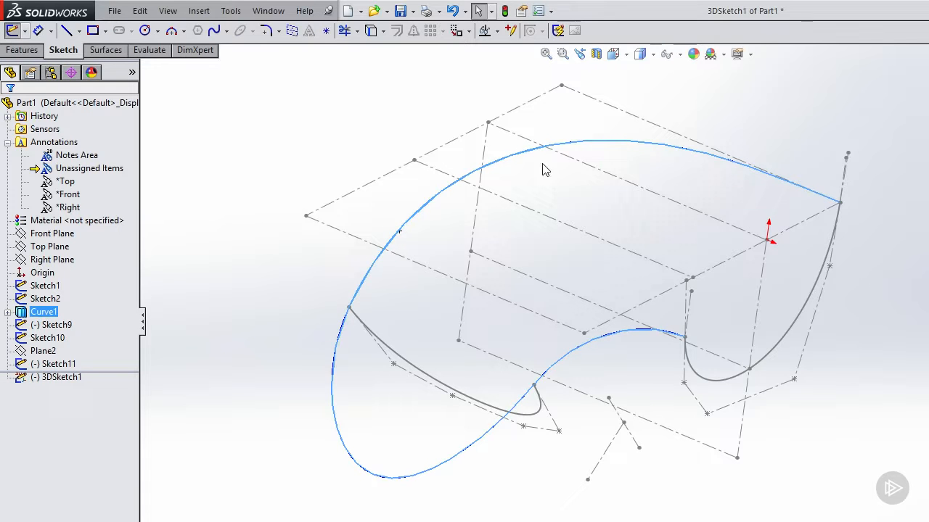
{"action": "left_click", "coordinate": [589, 141]}
{"action": "left_click", "coordinate": [370, 32]}
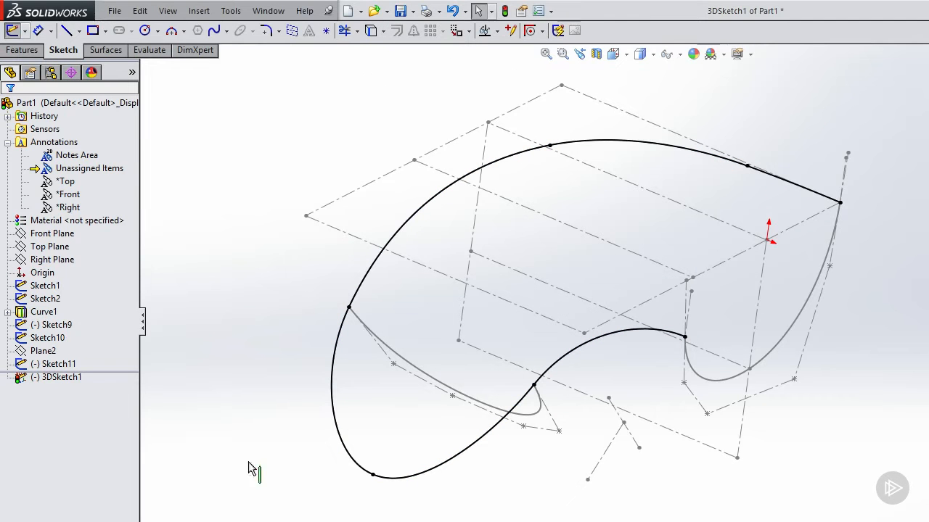
Delete the converted inner segment and the front loop segments, keeping only the long outer side, and exit the 3D sketch.
{"action": "left_click", "coordinate": [593, 340]}
{"action": "key", "text": "Delete"}
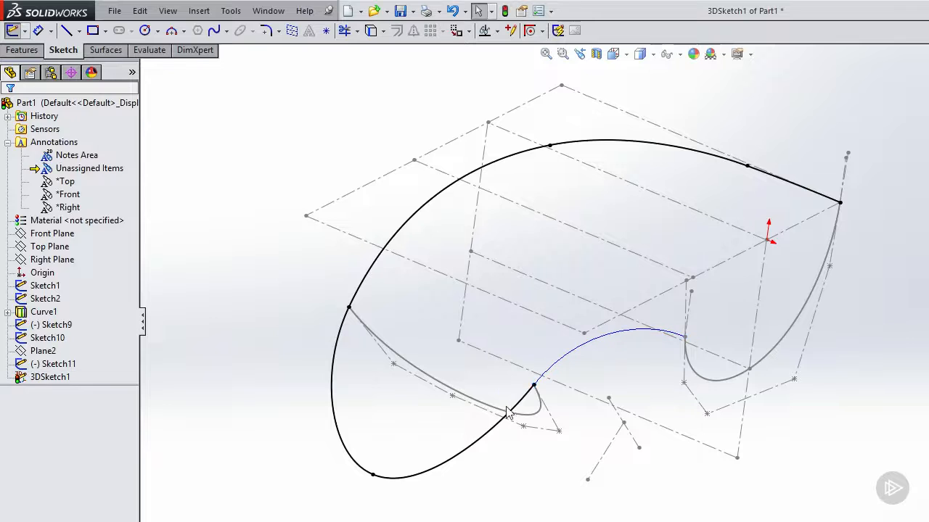
{"action": "left_click", "coordinate": [499, 416]}
{"action": "key", "text": "Delete"}
{"action": "left_click", "coordinate": [341, 335]}
{"action": "key", "text": "Delete"}
{"action": "left_click", "coordinate": [928, 62]}
{"action": "left_click", "coordinate": [355, 92]}
Start a second 3D sketch and convert the same 3D curve into it.
{"action": "left_click", "coordinate": [24, 31]}
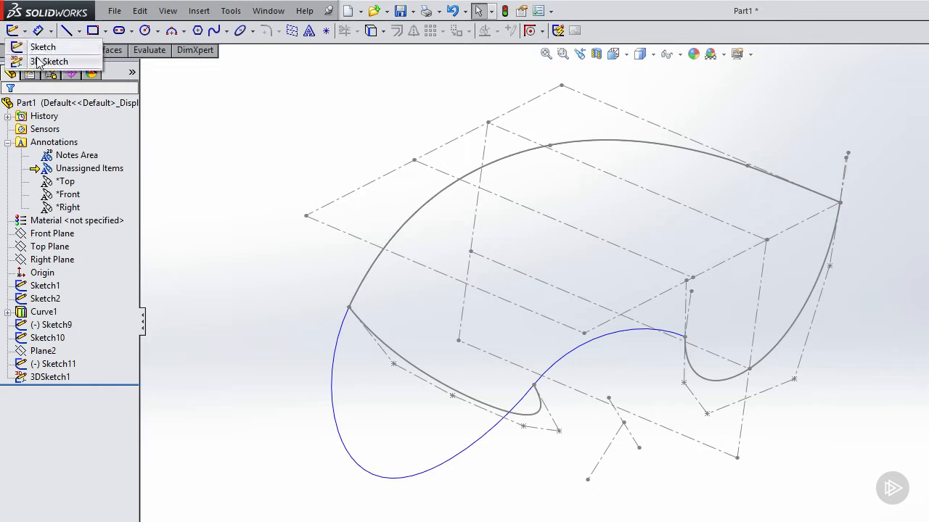
{"action": "left_click", "coordinate": [44, 62]}
{"action": "left_click", "coordinate": [565, 363]}
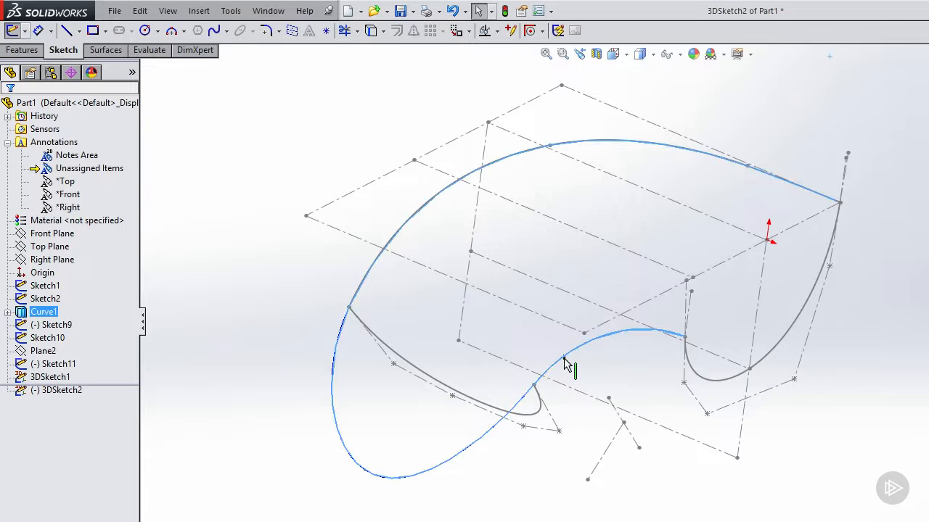
{"action": "left_click", "coordinate": [371, 31]}
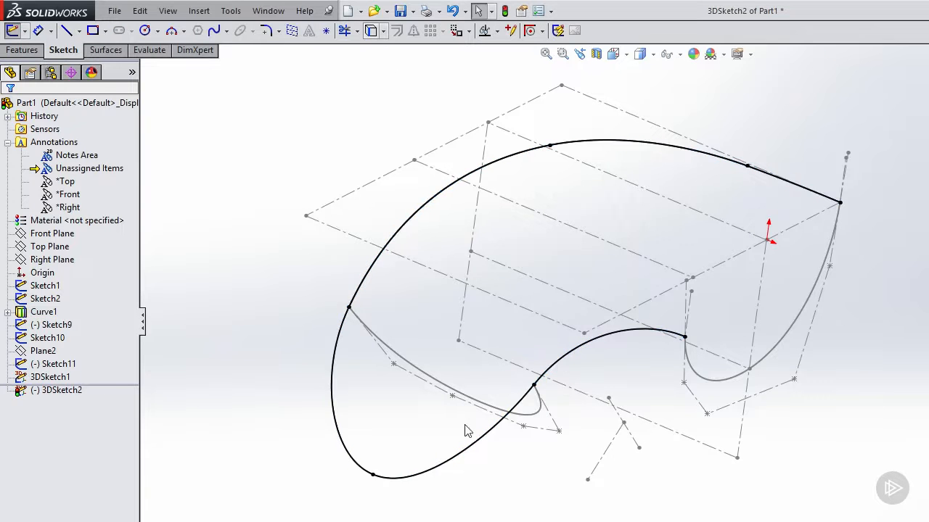
Delete the front loop and outer-side segments, keeping only the short inner arc between the cross-sections, and exit the sketch.
{"action": "left_click", "coordinate": [465, 450]}
{"action": "key", "text": "Delete"}
{"action": "left_click", "coordinate": [332, 419]}
{"action": "key", "text": "Delete"}
{"action": "left_click", "coordinate": [434, 204]}
{"action": "key", "text": "Delete"}
{"action": "left_click", "coordinate": [585, 145]}
{"action": "key", "text": "Delete"}
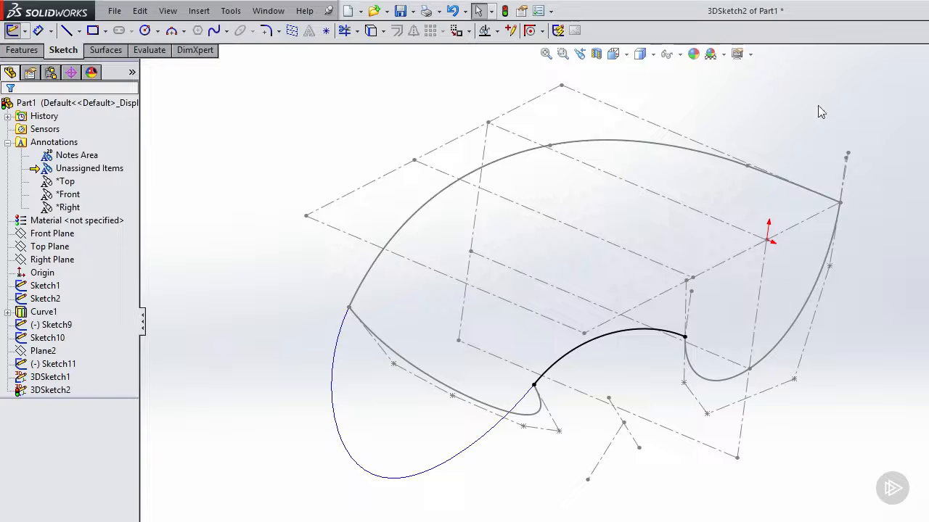
{"action": "left_click", "coordinate": [924, 61]}
{"action": "left_click", "coordinate": [781, 231]}
Start a Boundary Surface with the two U-shaped cross-sections, Sketch11 and Sketch9, as the Direction 1 curves.
{"action": "middle_click_drag", "start_coordinate": [650, 263], "coordinate": [616, 291]}
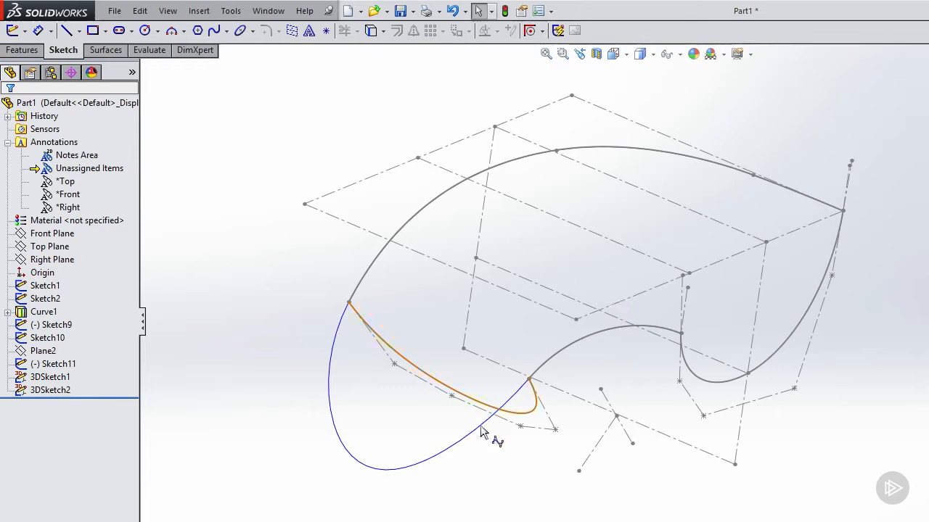
{"action": "left_click", "coordinate": [24, 51]}
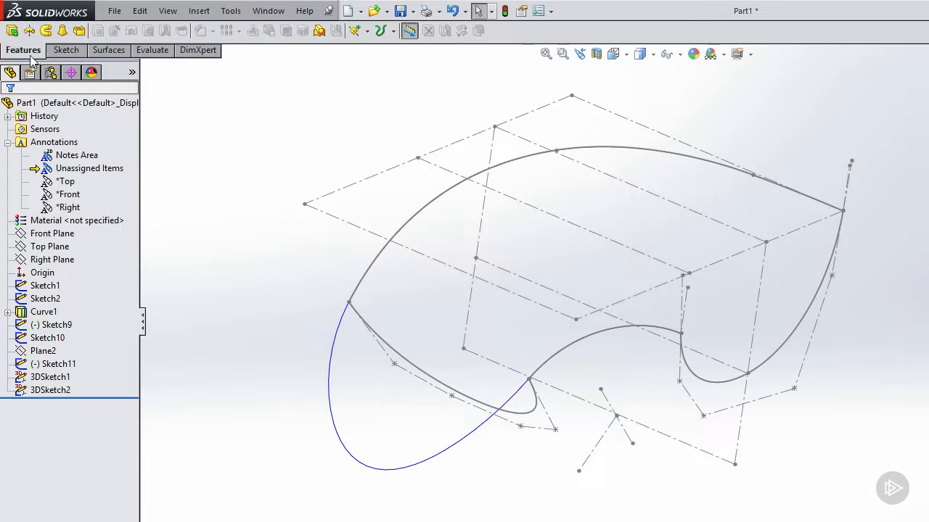
{"action": "left_click", "coordinate": [97, 50]}
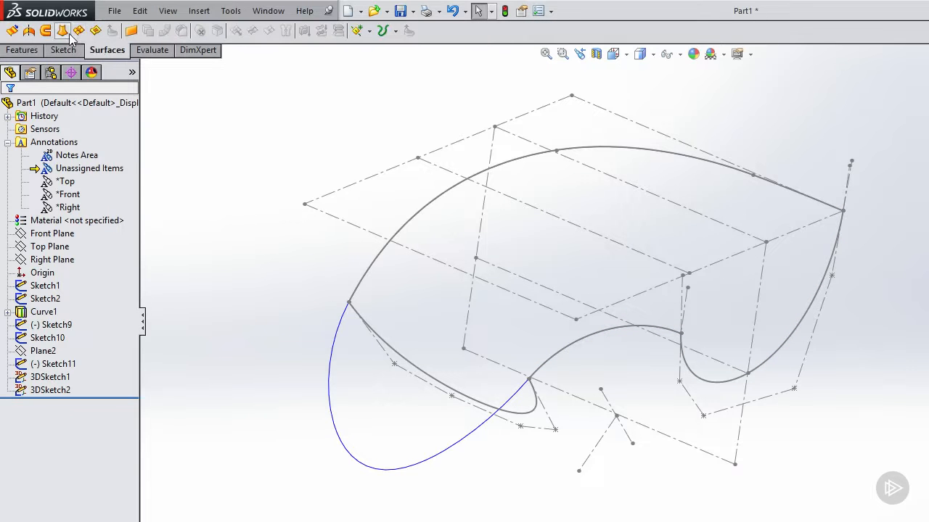
{"action": "left_click", "coordinate": [78, 31]}
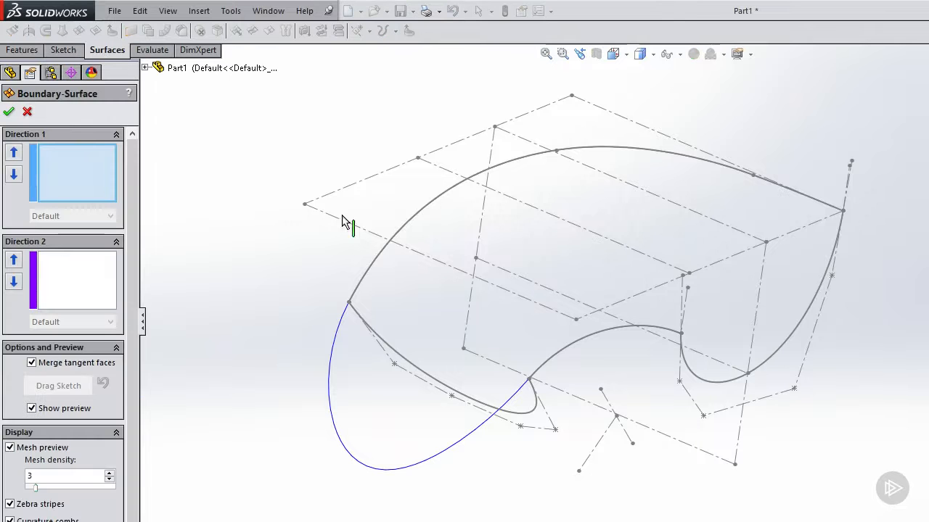
{"action": "middle_click_drag", "start_coordinate": [564, 365], "coordinate": [564, 327]}
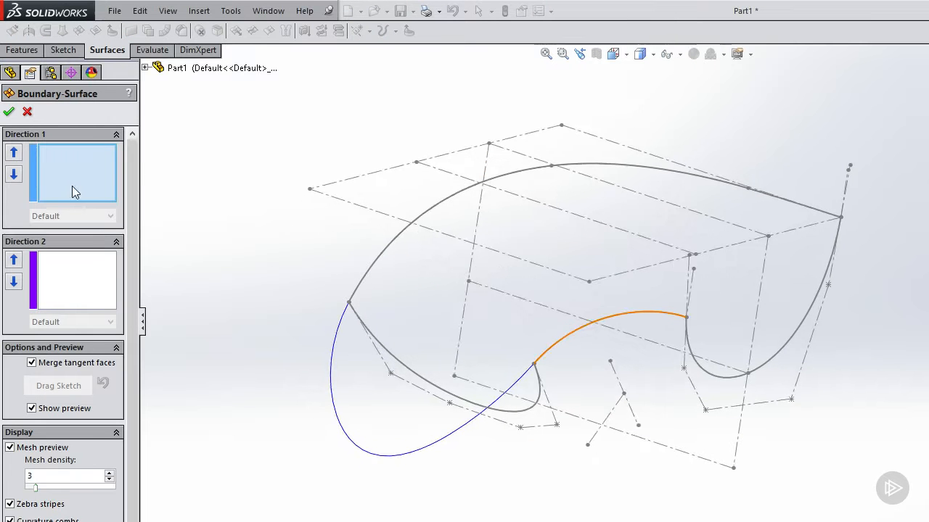
{"action": "left_click", "coordinate": [539, 402]}
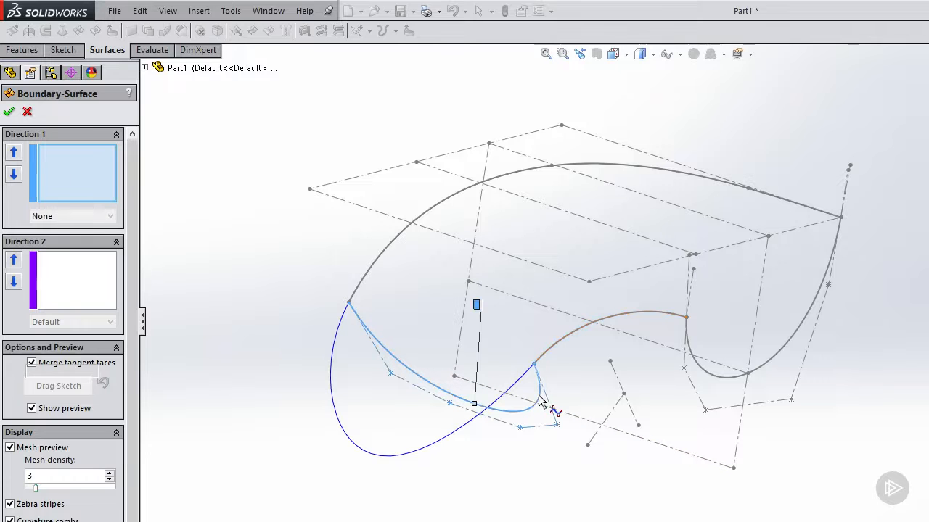
{"action": "left_click", "coordinate": [700, 371]}
{"action": "mouse_move", "coordinate": [704, 375]}
{"action": "middle_mouse_down"}
{"action": "mouse_move", "coordinate": [710, 349]}
{"action": "mouse_move", "coordinate": [715, 370]}
{"action": "mouse_move", "coordinate": [669, 327]}
{"action": "middle_mouse_up"}
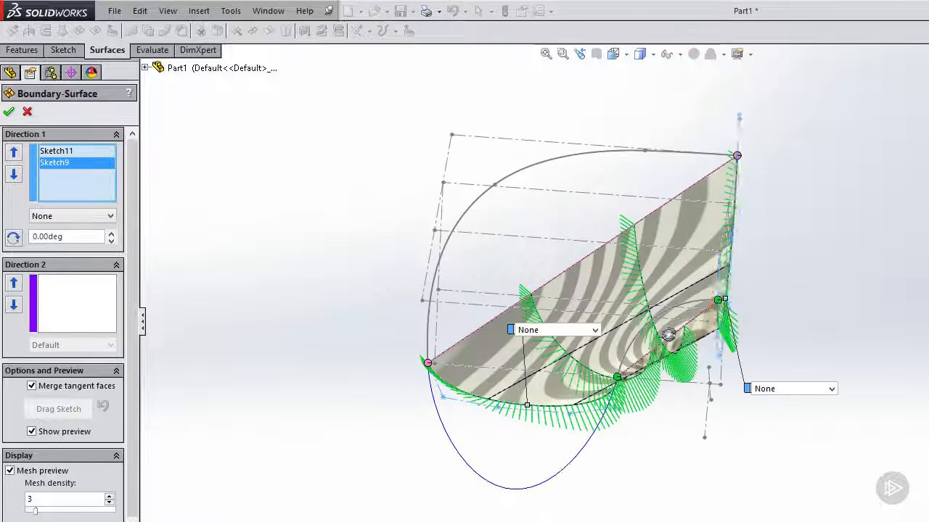
Add 3DSketch1 and 3DSketch2 as the Direction 2 curves and accept the boundary surface.
{"action": "left_click", "coordinate": [104, 303]}
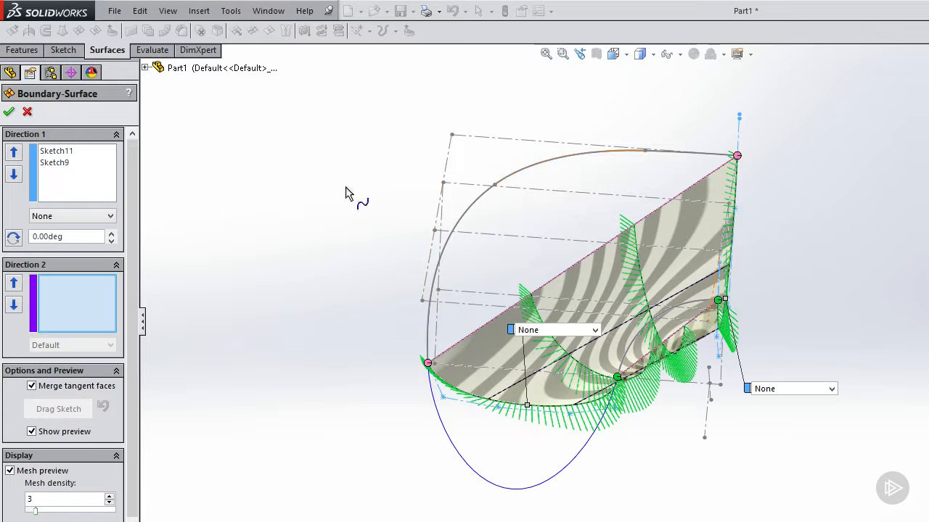
{"action": "left_click", "coordinate": [146, 68]}
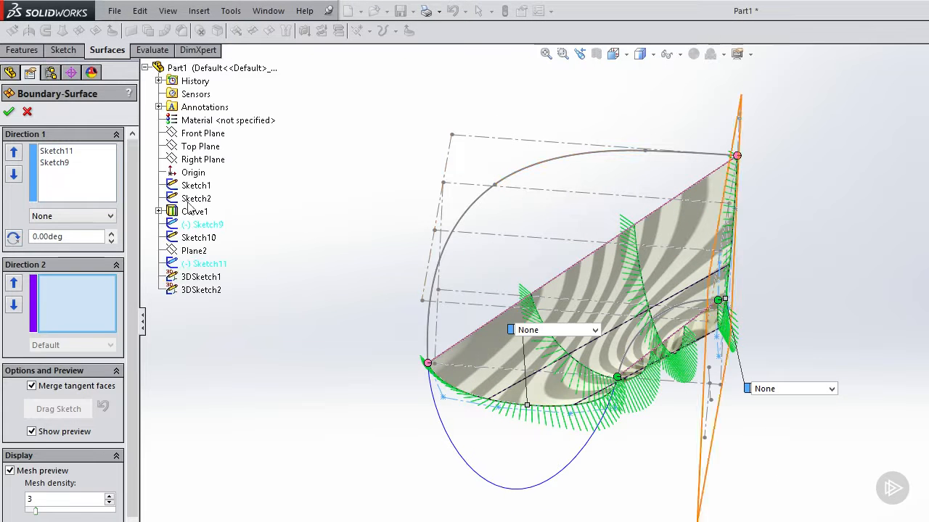
{"action": "left_click", "coordinate": [197, 277]}
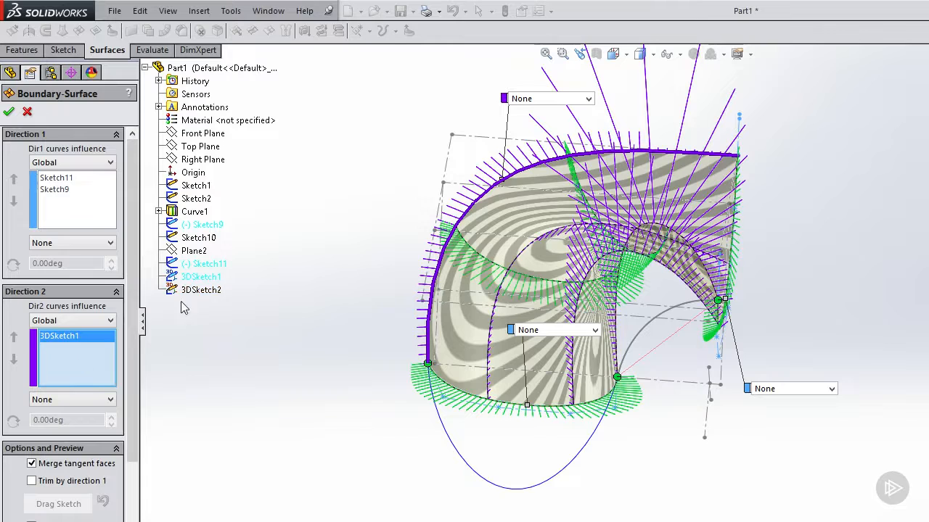
{"action": "left_click", "coordinate": [195, 292]}
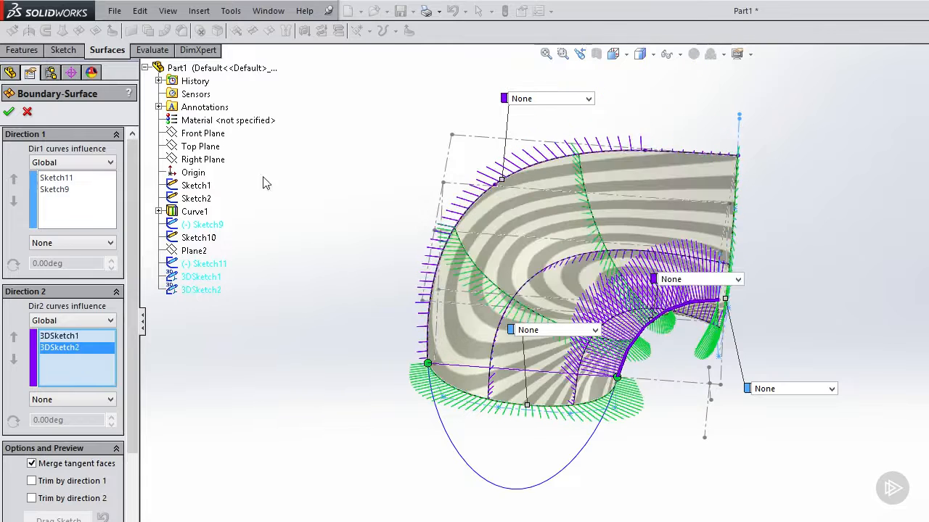
{"action": "middle_click_drag", "start_coordinate": [352, 154], "coordinate": [270, 252]}
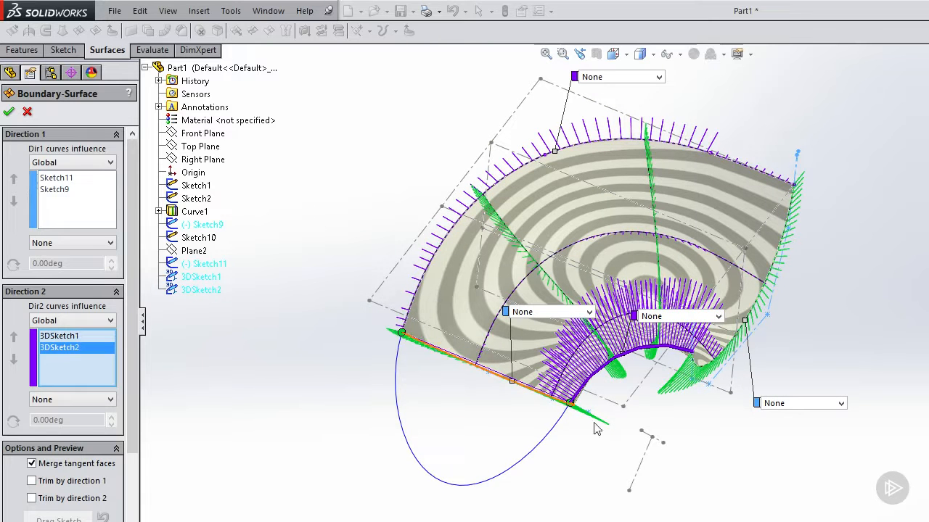
{"action": "middle_click_drag", "start_coordinate": [467, 277], "coordinate": [494, 224]}
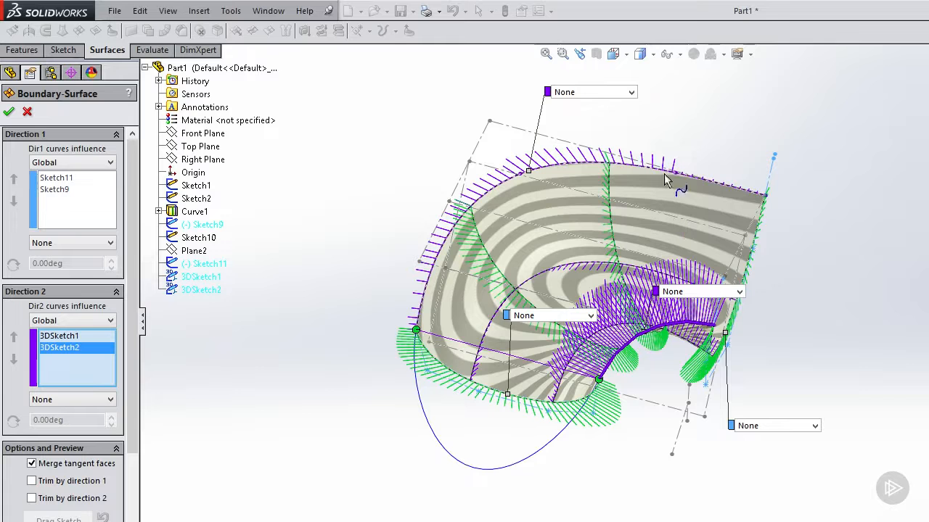
{"action": "middle_click_drag", "start_coordinate": [479, 356], "coordinate": [475, 308]}
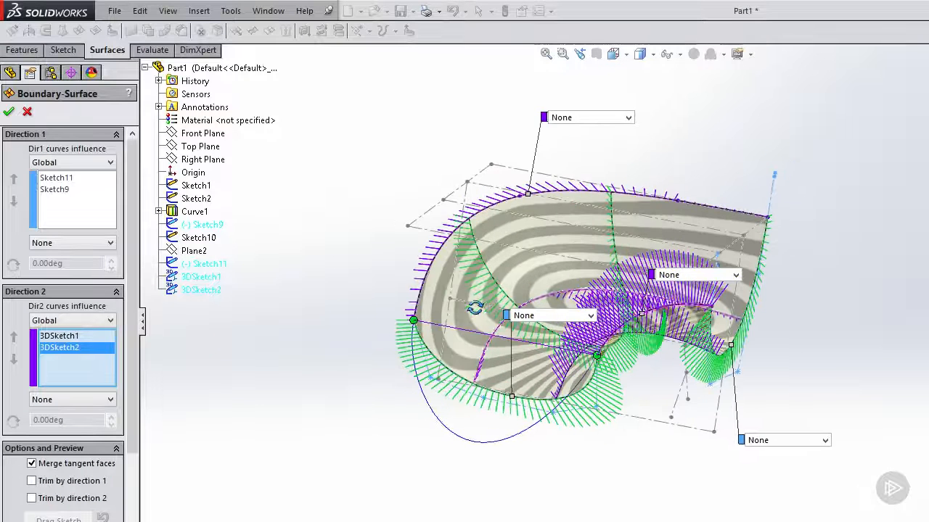
{"action": "left_click", "coordinate": [9, 113]}
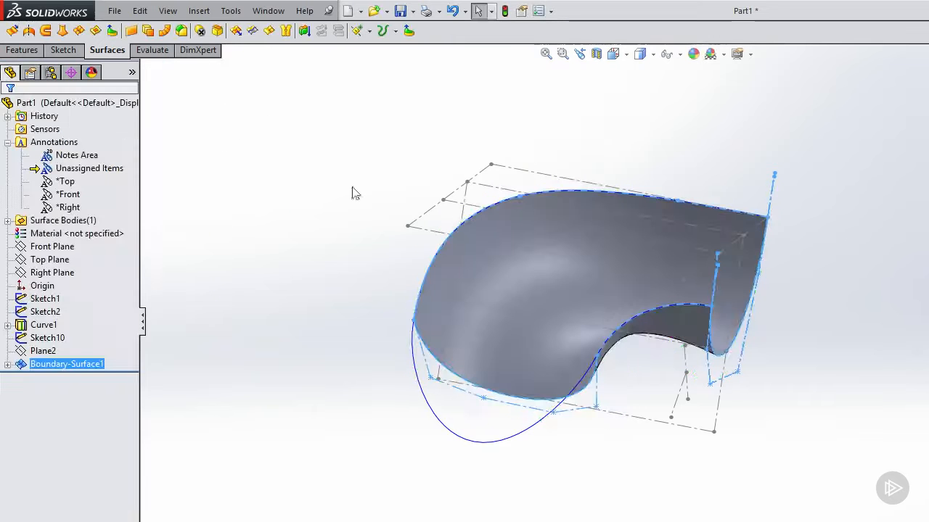
Examine the boundary surface's smoothness with horizontal zebra stripes and turn the stripe display off.
{"action": "middle_click_drag", "start_coordinate": [473, 294], "coordinate": [447, 278]}
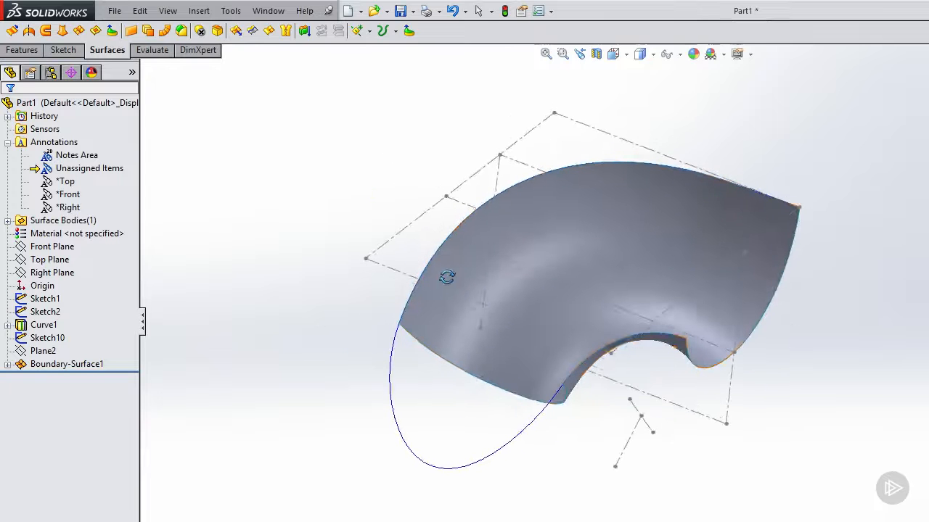
{"action": "left_click", "coordinate": [149, 51]}
{"action": "left_click", "coordinate": [176, 32]}
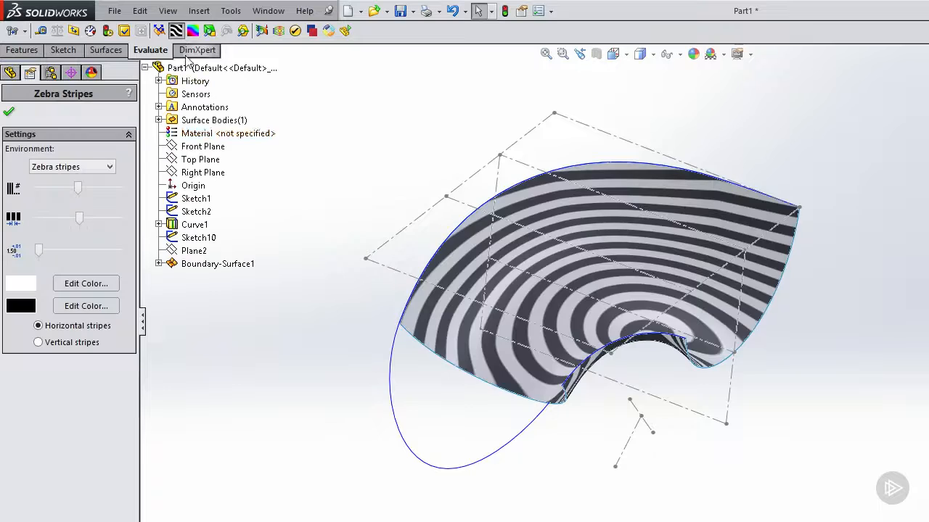
{"action": "middle_click_drag", "start_coordinate": [331, 128], "coordinate": [312, 128]}
{"action": "left_click", "coordinate": [8, 114]}
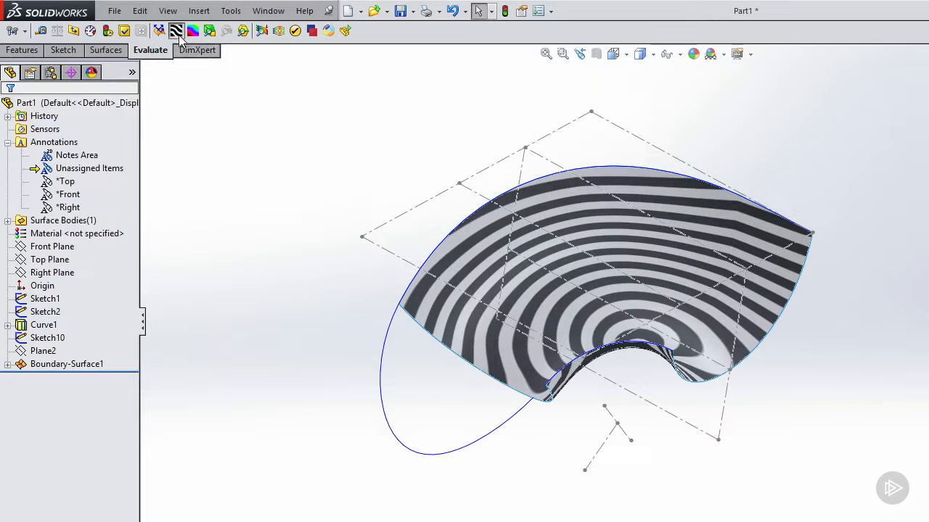
{"action": "left_click", "coordinate": [177, 31]}
Examine the boundary surface with the curvature colour display, turn it off and inspect the shaded surface's open end.
{"action": "left_click", "coordinate": [192, 30]}
{"action": "mouse_move", "coordinate": [356, 216]}
{"action": "middle_mouse_down"}
{"action": "mouse_move", "coordinate": [358, 288]}
{"action": "mouse_move", "coordinate": [535, 224]}
{"action": "mouse_move", "coordinate": [611, 227]}
{"action": "mouse_move", "coordinate": [457, 236]}
{"action": "mouse_move", "coordinate": [355, 253]}
{"action": "mouse_move", "coordinate": [322, 272]}
{"action": "mouse_move", "coordinate": [359, 232]}
{"action": "mouse_move", "coordinate": [354, 161]}
{"action": "middle_mouse_up"}
{"action": "left_click", "coordinate": [193, 32]}
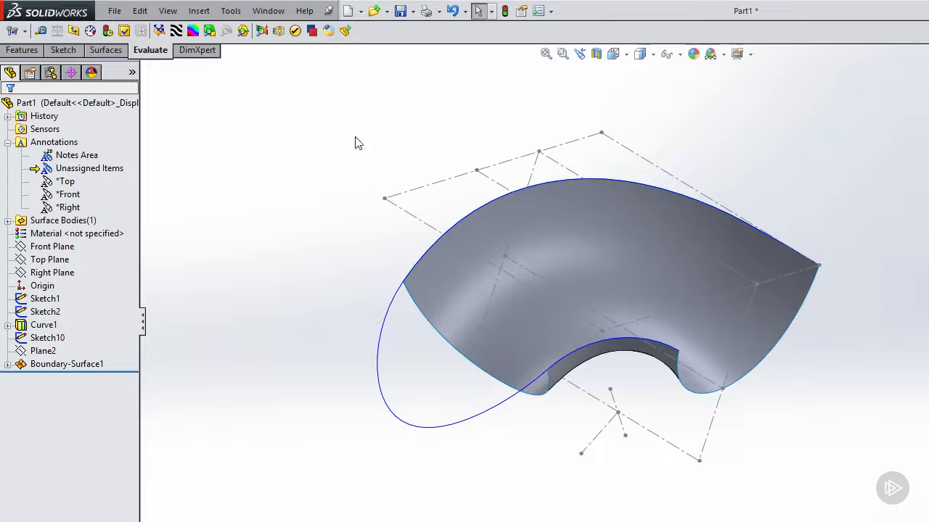
{"action": "middle_click_drag", "start_coordinate": [477, 277], "coordinate": [626, 347]}
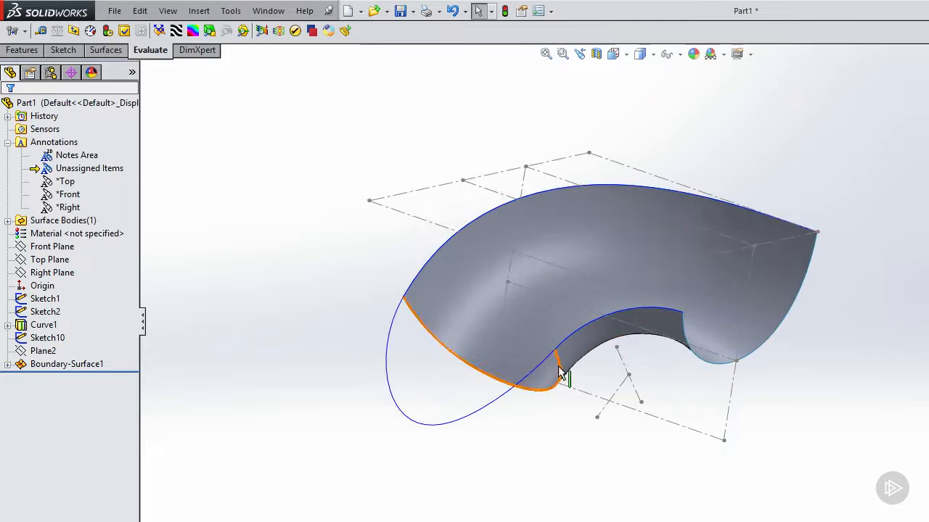